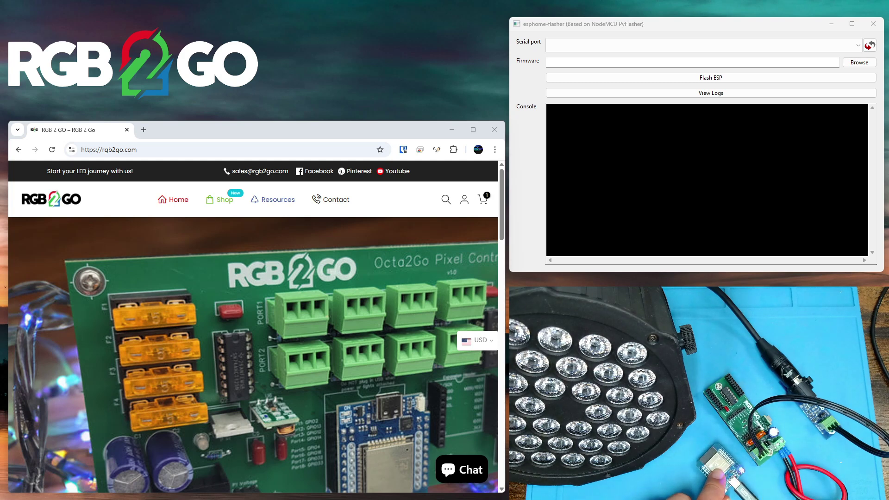
Choose serial port COM221 and load WLED_0.14.4_esp32_dmx.bin as the firmware file
left_click(870, 46)
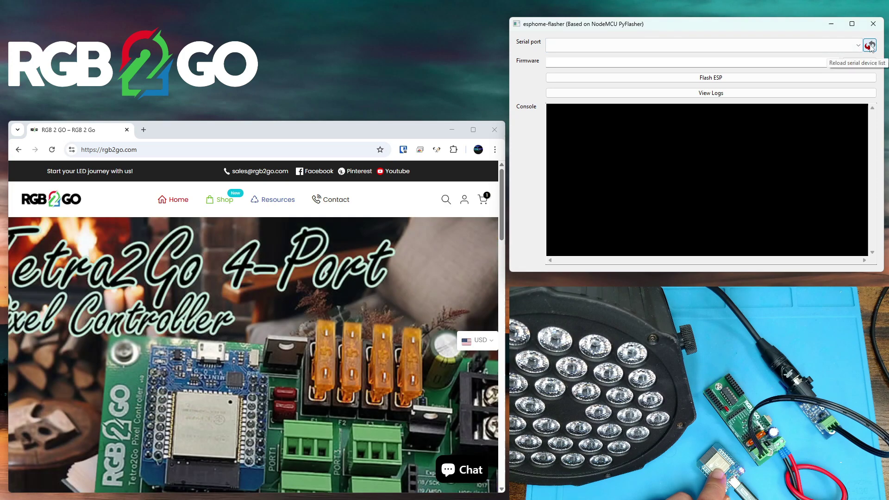
left_click(787, 45)
left_click(783, 56)
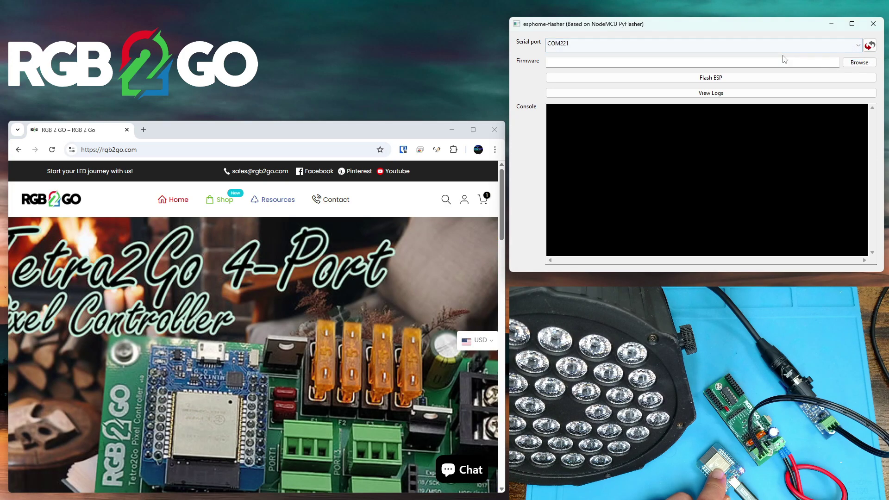
left_click(859, 62)
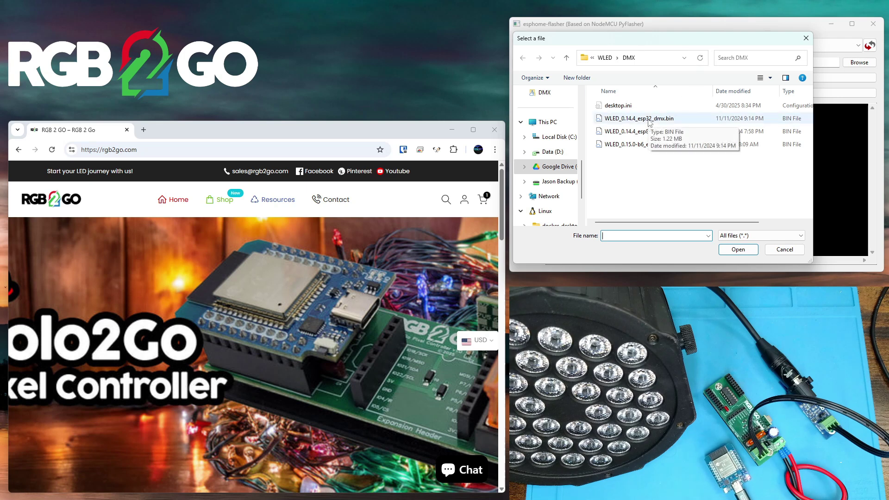
left_click(649, 121)
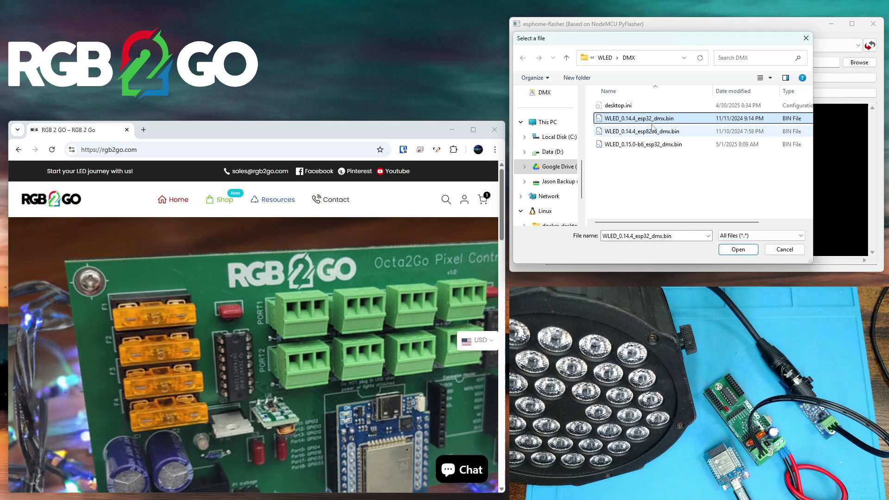
left_click(737, 250)
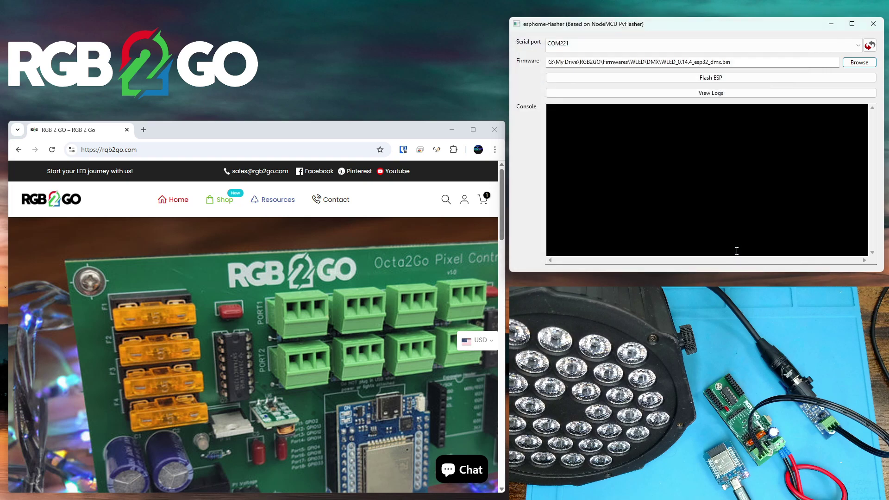
Flash the WLED DMX firmware to the ESP32 until 'Done! Flashing is complete!' appears
left_click(711, 78)
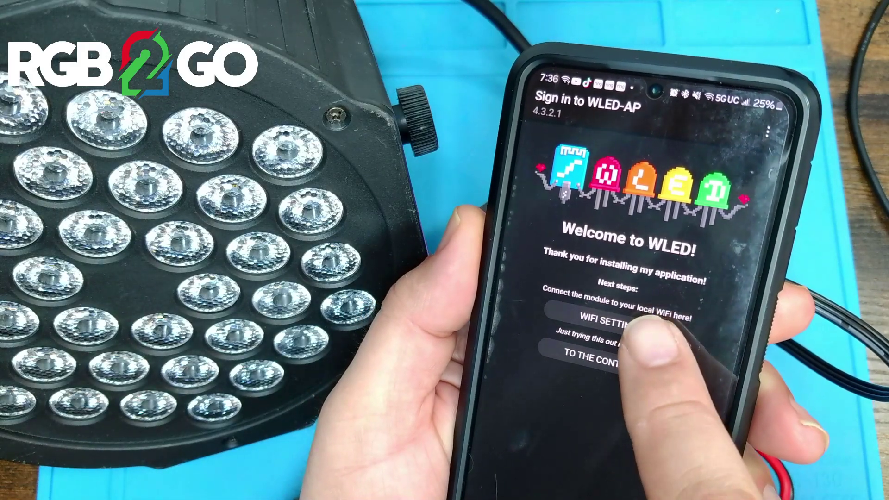
Open WiFi settings from the WLED-AP welcome page to join the home network
left_click(611, 320)
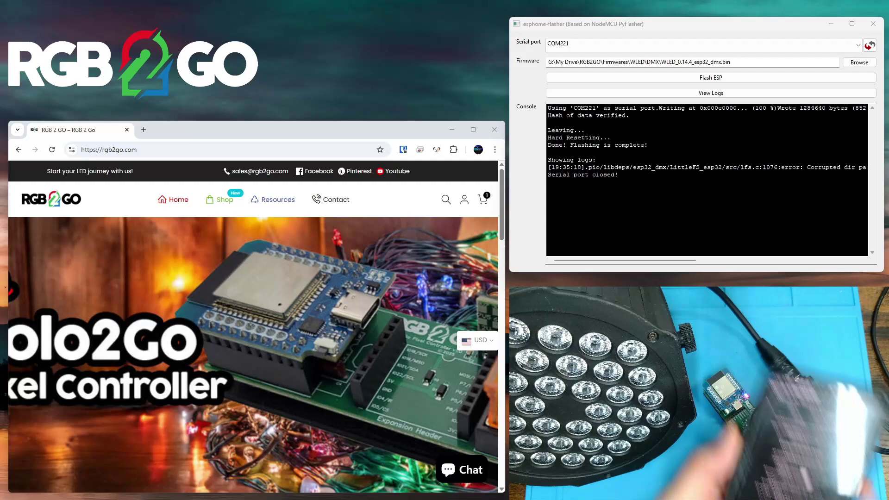
Load the WLED control page by entering 10.1.1.132 in the browser address bar
left_click(119, 158)
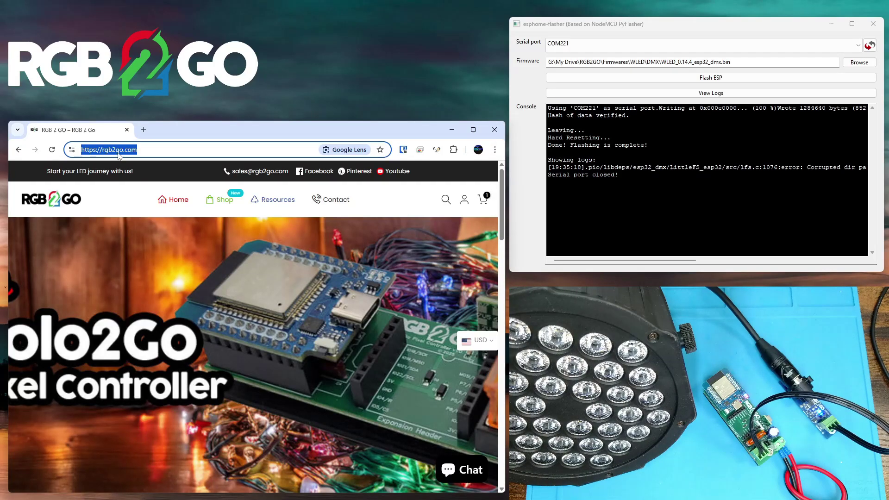
type("1")
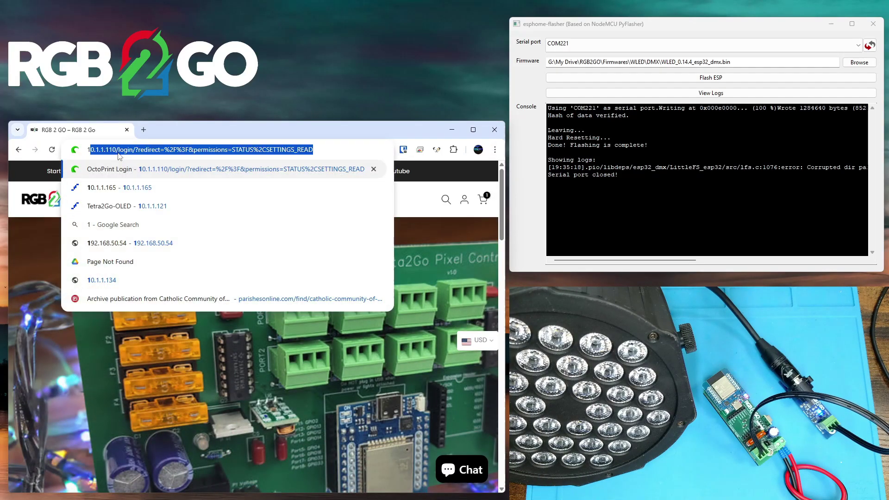
type("0.1.1.132")
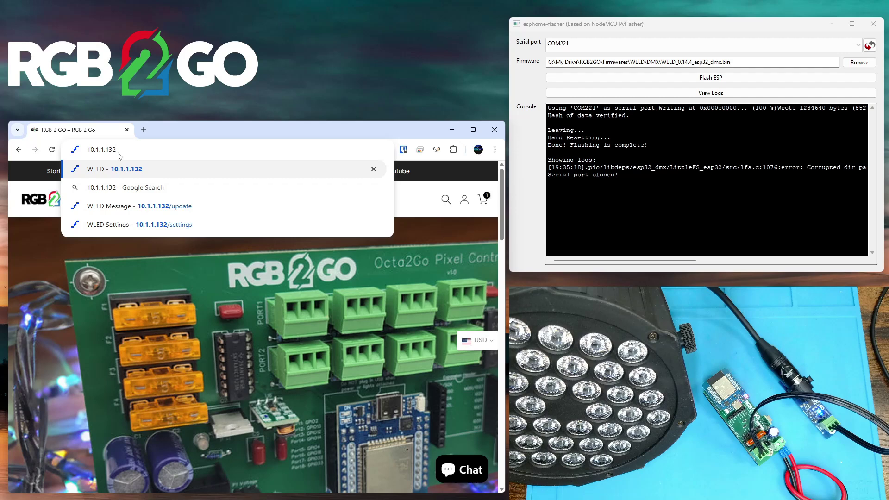
key("Return")
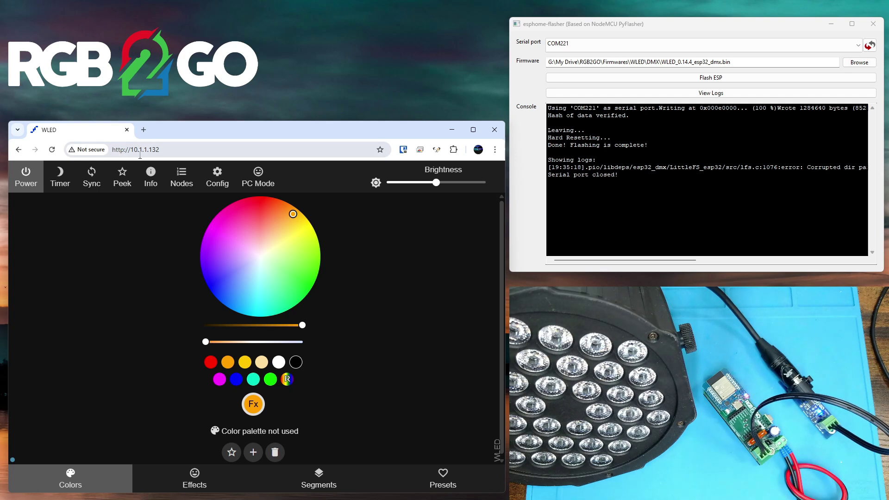
Go from Config to the DMX Output settings page
left_click(218, 180)
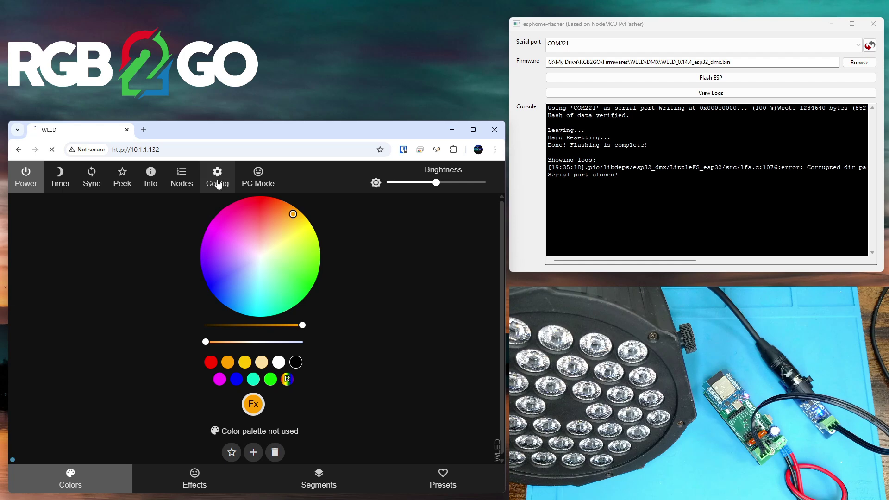
scroll(248, 263, "down", 1)
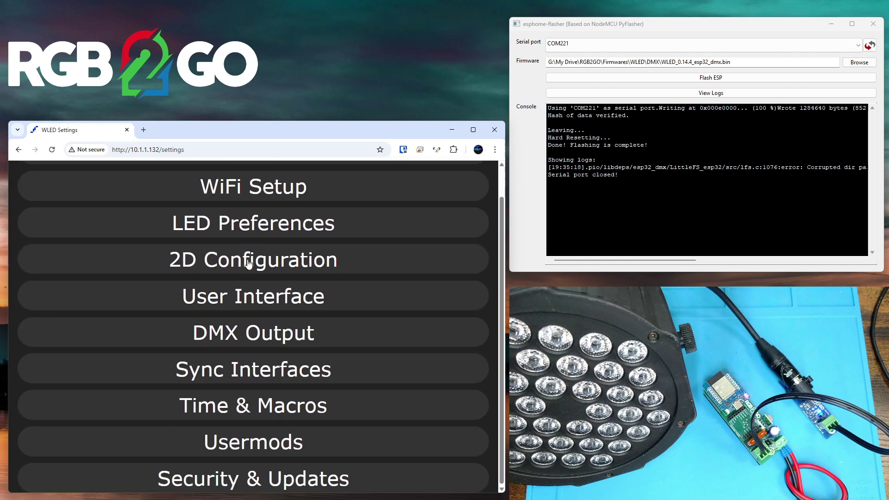
left_click(241, 333)
scroll(222, 301, "down", 2)
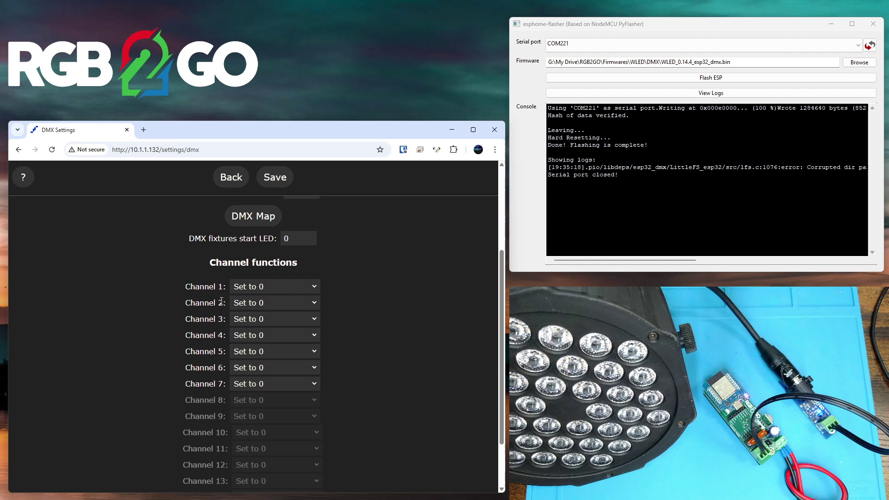
scroll(221, 301, "up", 3)
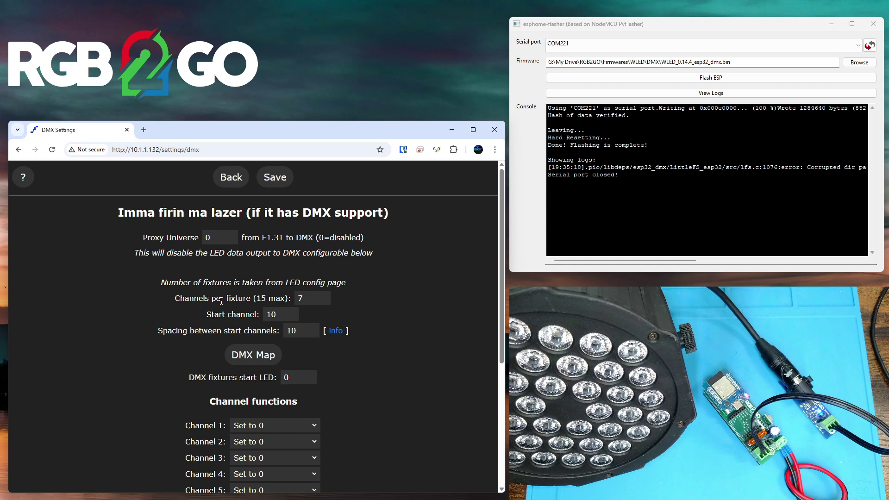
left_click(654, 286)
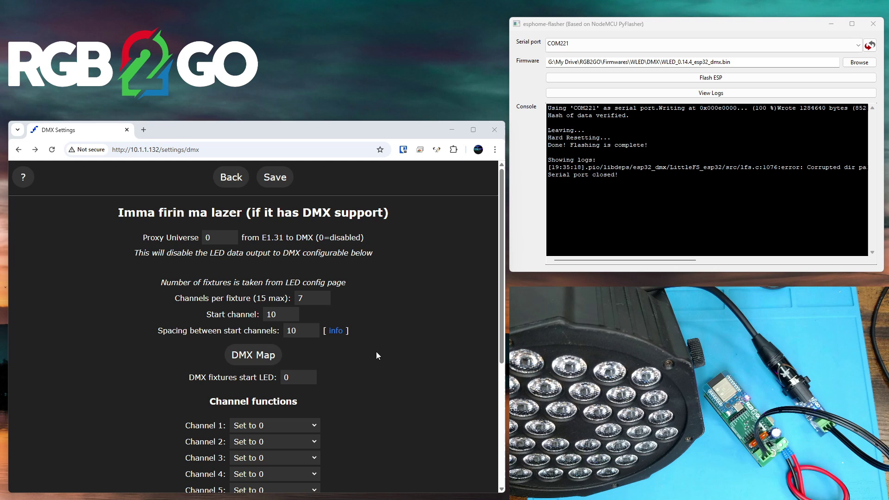
Set 4 channels per fixture, mapped to Brightness, Red, Green and Blue
left_click_drag(319, 298, 290, 300)
type("4")
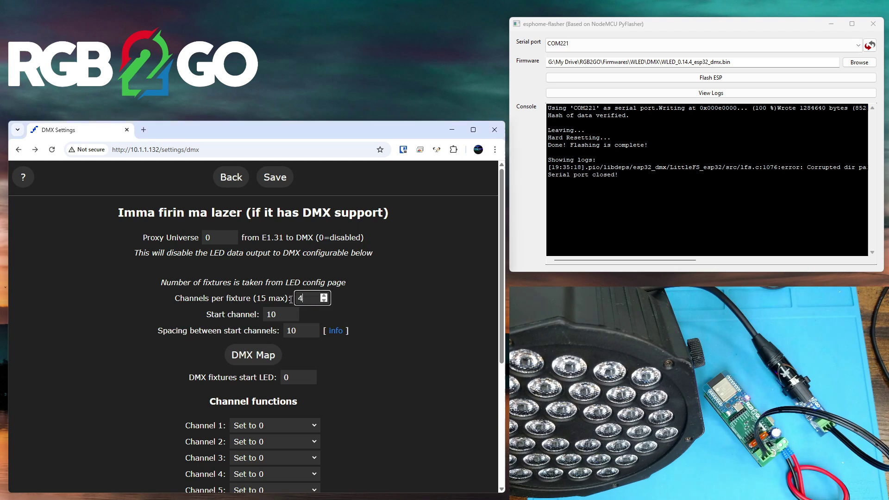
left_click(267, 424)
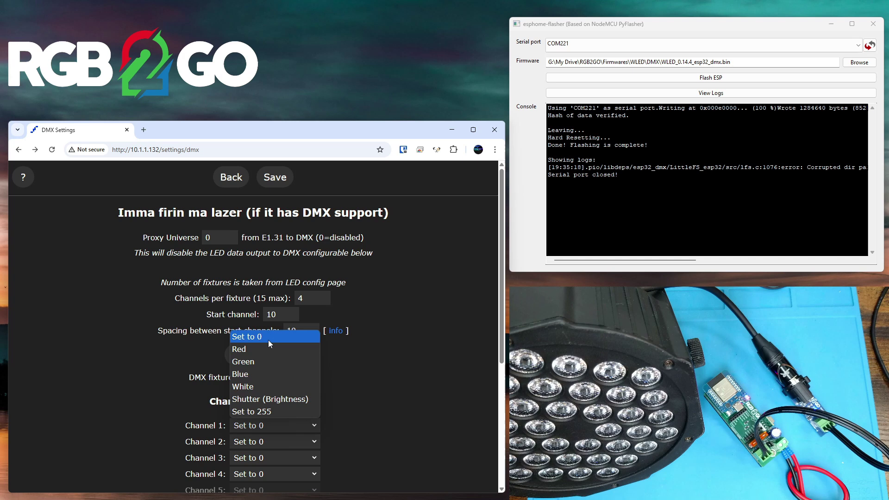
left_click(262, 399)
left_click(265, 441)
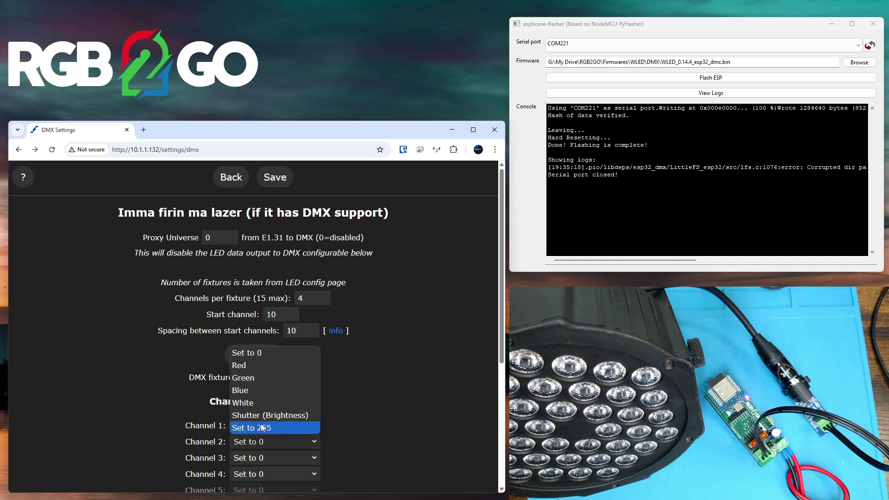
left_click(254, 366)
left_click(260, 461)
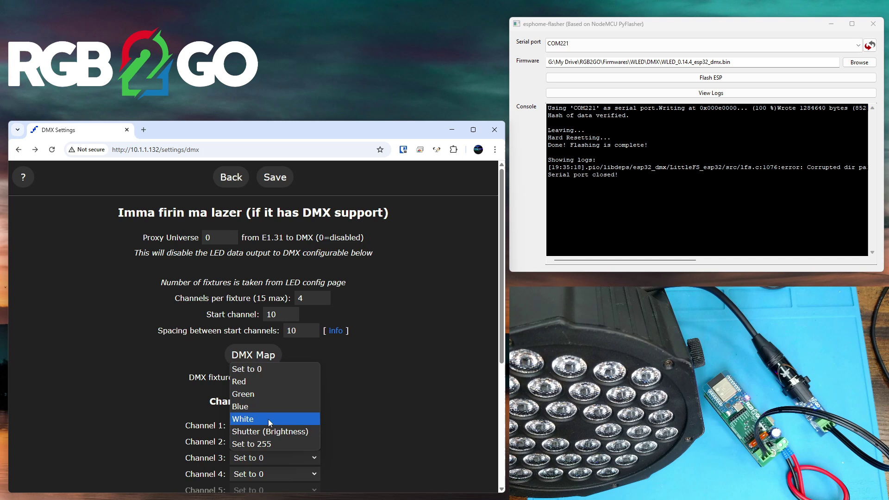
left_click(260, 393)
left_click(260, 477)
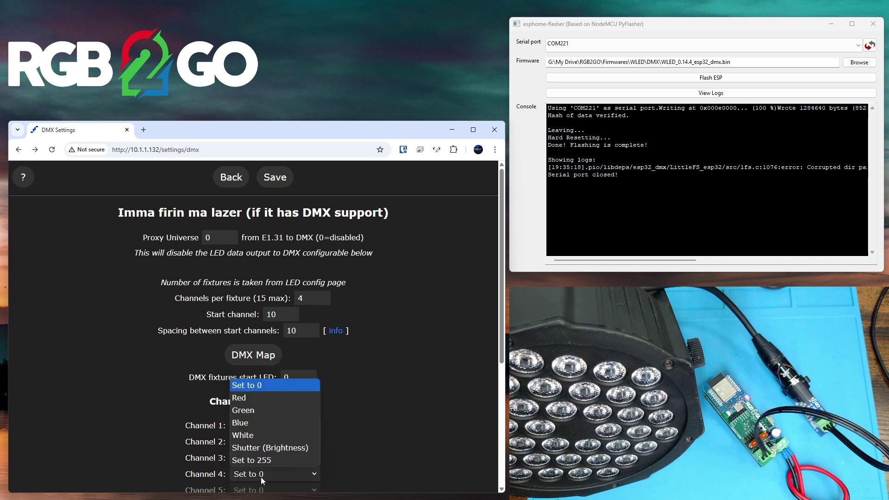
left_click(259, 421)
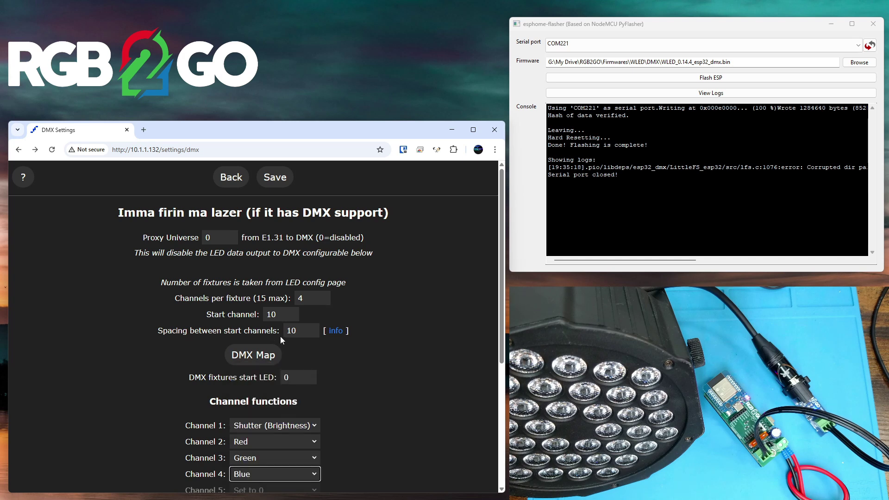
Set the start channel to 20, leaving the channel spacing at 10
double_click(279, 315)
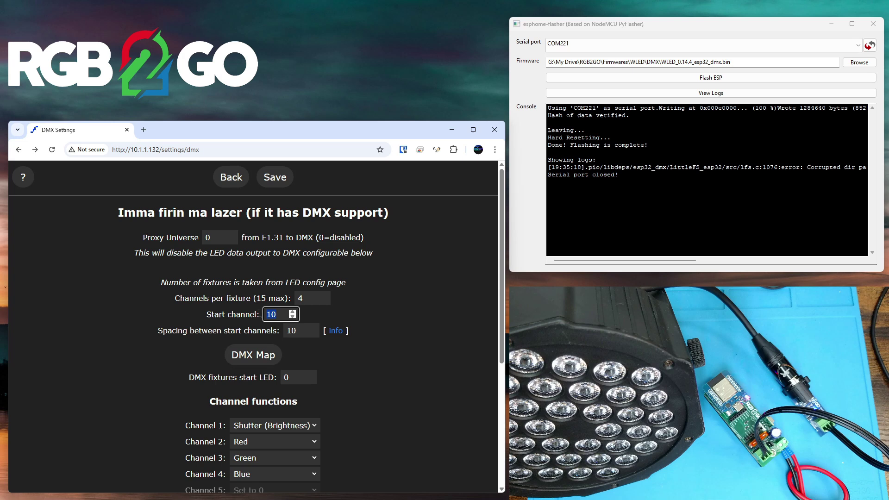
type("20")
left_click_drag(297, 330, 284, 333)
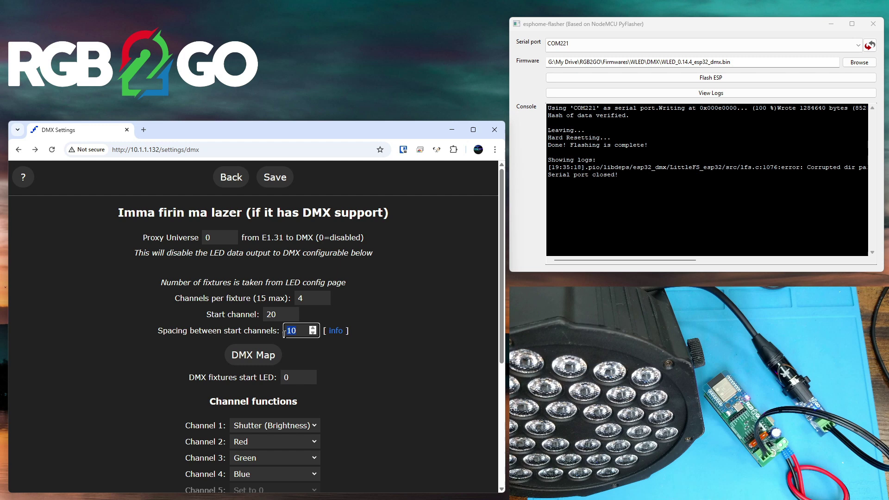
left_click(277, 350)
left_click(239, 316)
Save the DMX settings, then reopen DMX Output to confirm start channel 20
left_click(279, 182)
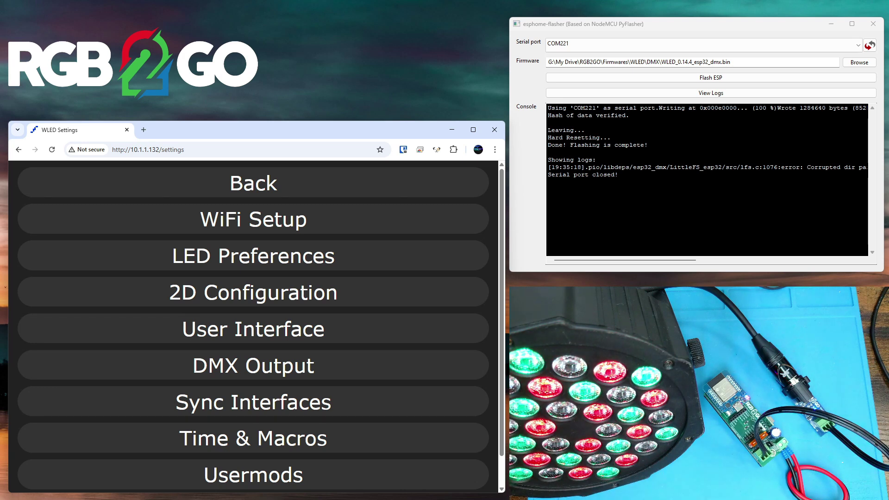
left_click(253, 367)
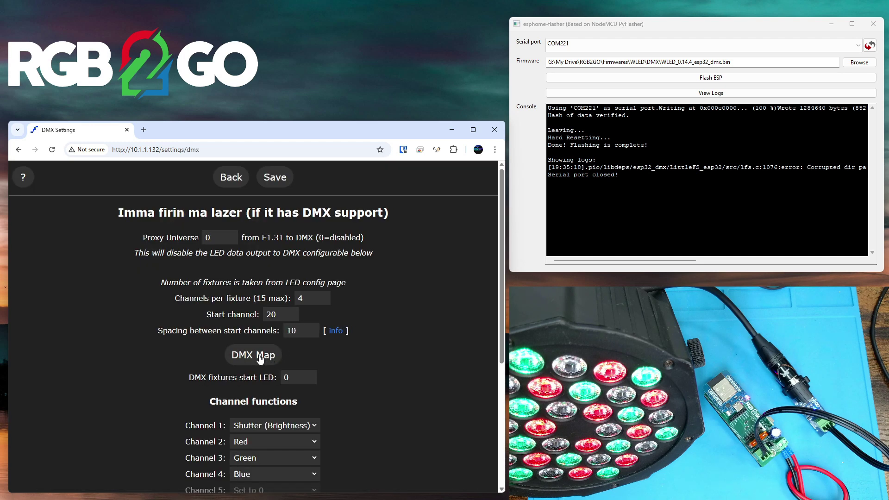
Open the DMX Map and highlight channels 20, 30 and 40 as fixture starts
left_click(260, 356)
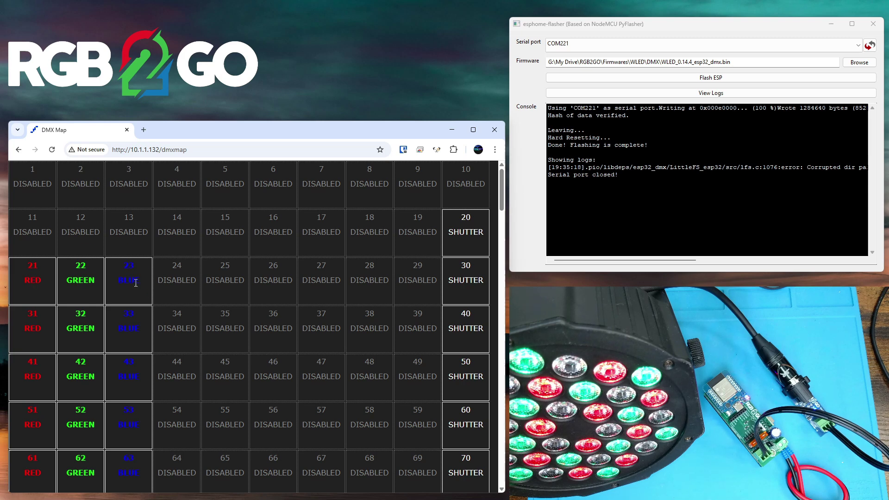
left_click(19, 150)
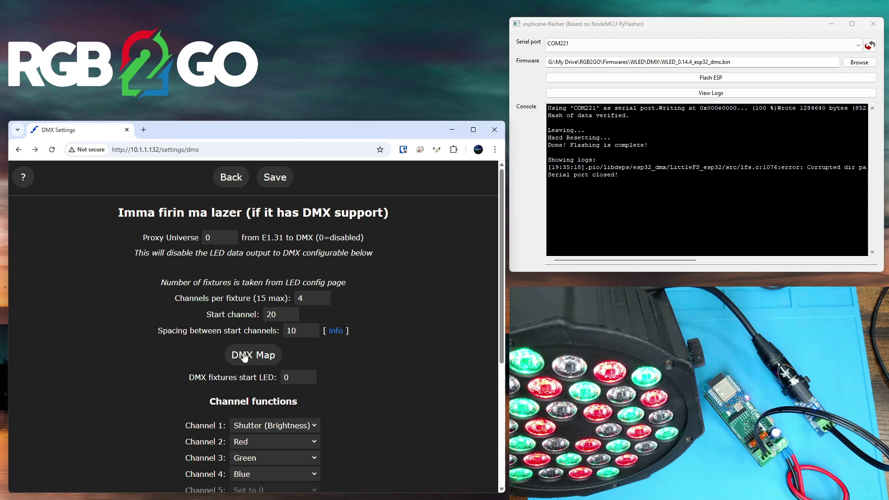
left_click(244, 356)
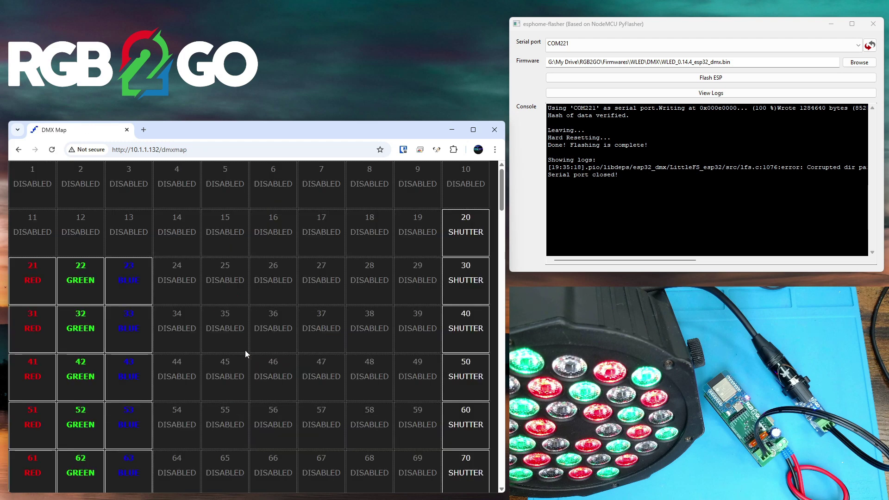
double_click(463, 218)
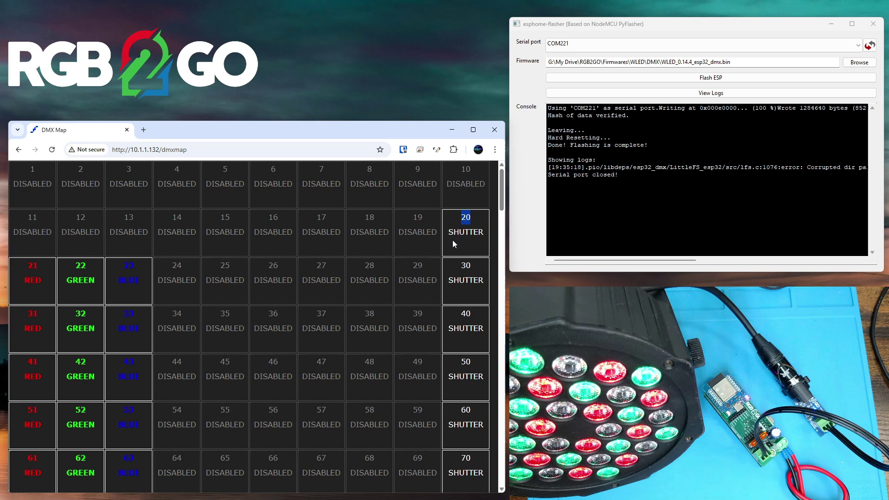
double_click(465, 265)
double_click(464, 315)
Scroll down to channel 512 at the end of the map, then return to DMX Settings
scroll(434, 329, "down", 13)
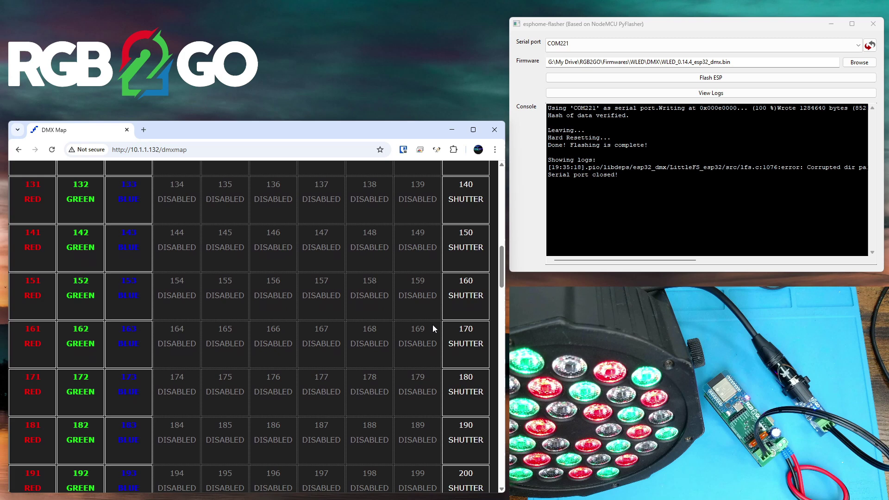
scroll(432, 326, "down", 20)
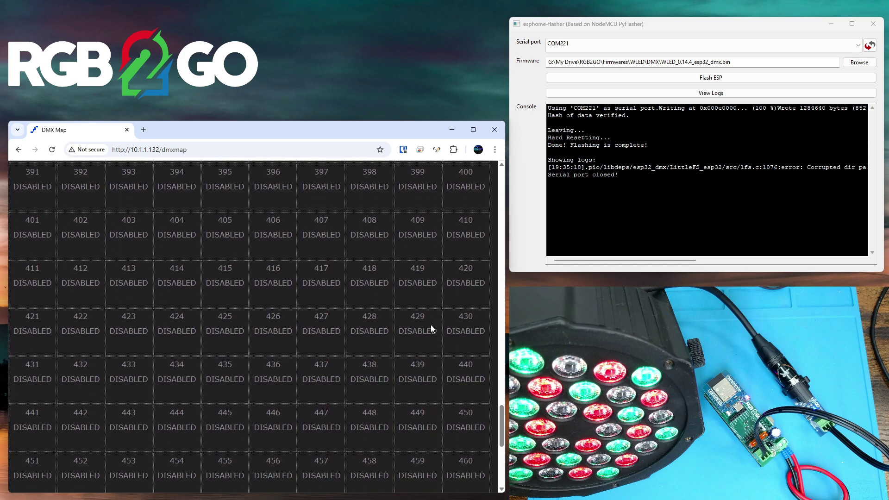
scroll(430, 324, "down", 6)
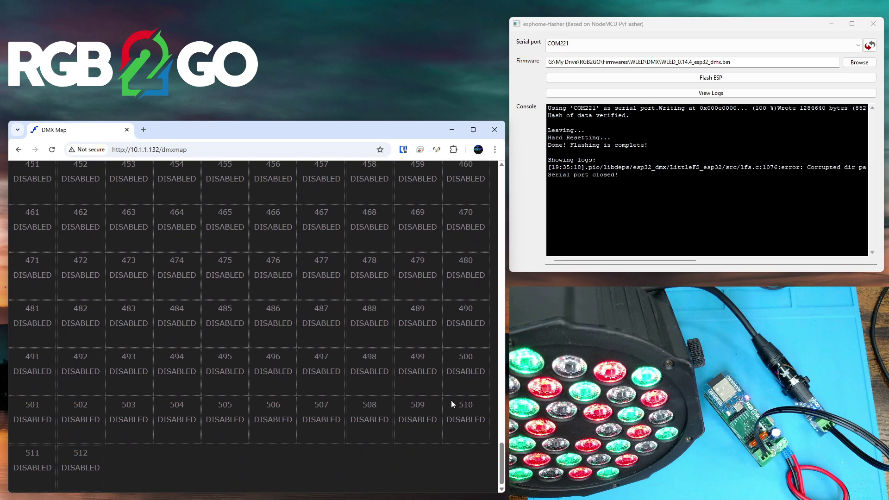
left_click_drag(71, 454, 88, 454)
scroll(249, 241, "up", 12)
scroll(249, 243, "up", 14)
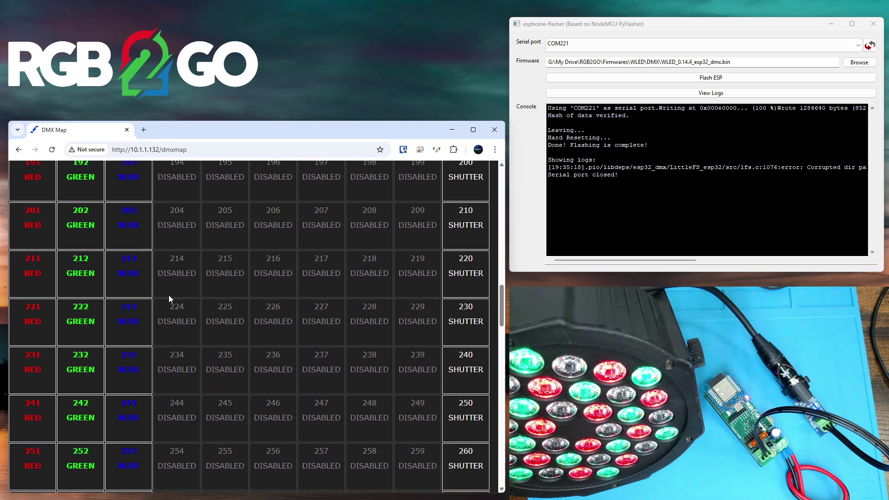
scroll(162, 358, "down", 8)
scroll(162, 354, "down", 19)
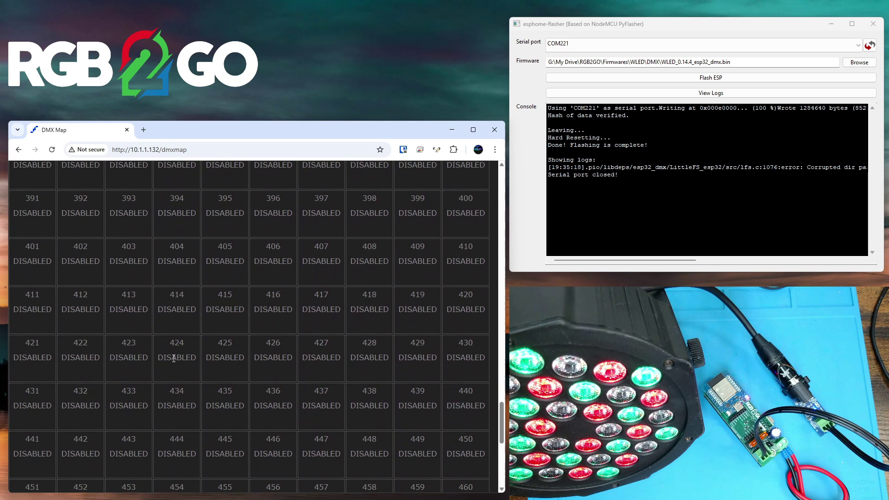
left_click(89, 453)
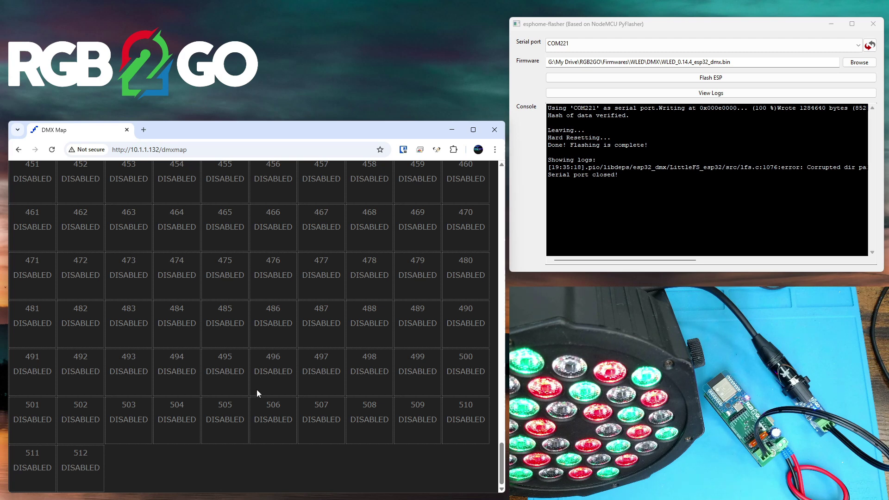
scroll(257, 389, "up", 12)
scroll(257, 387, "up", 20)
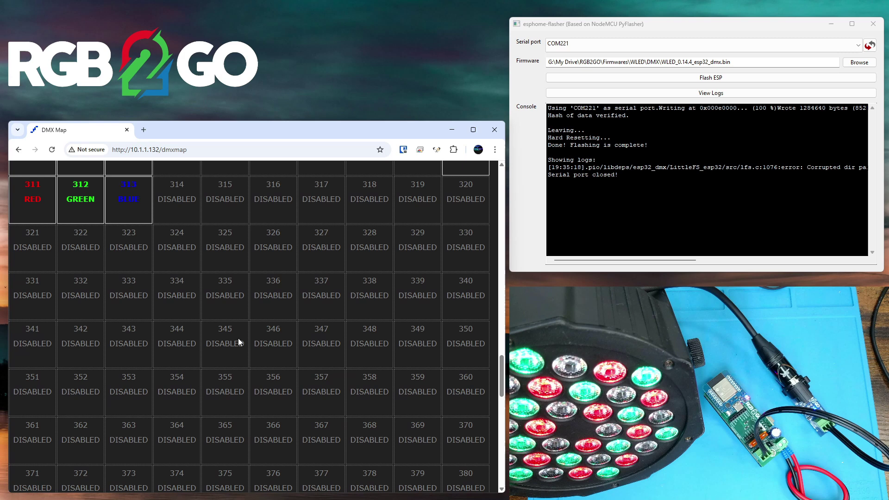
scroll(238, 338, "down", 20)
scroll(236, 340, "down", 6)
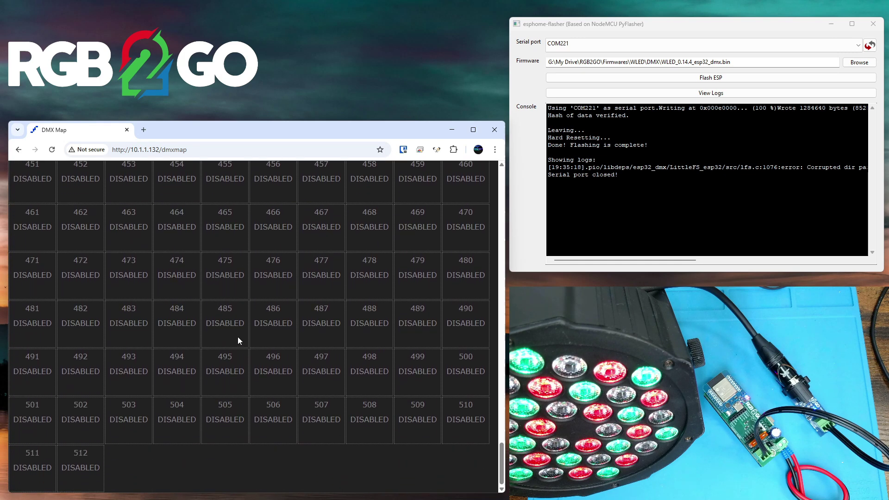
scroll(239, 341, "up", 5)
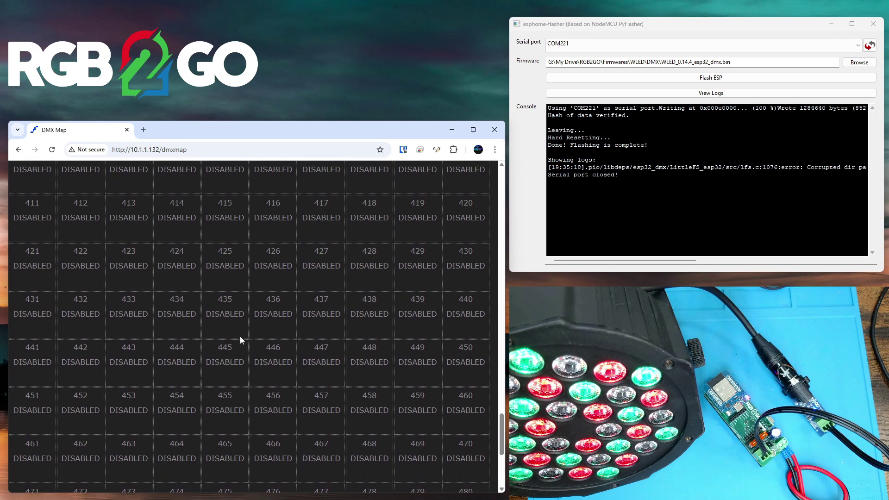
scroll(240, 336, "down", 3)
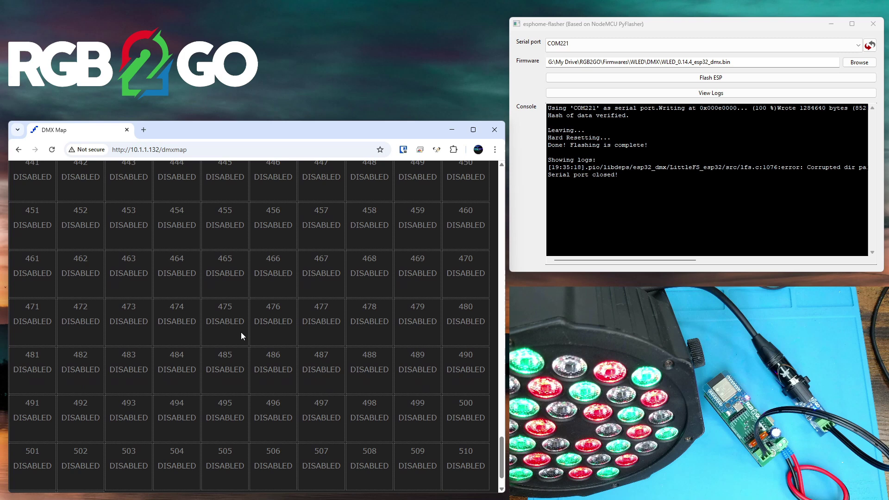
scroll(239, 334, "down", 1)
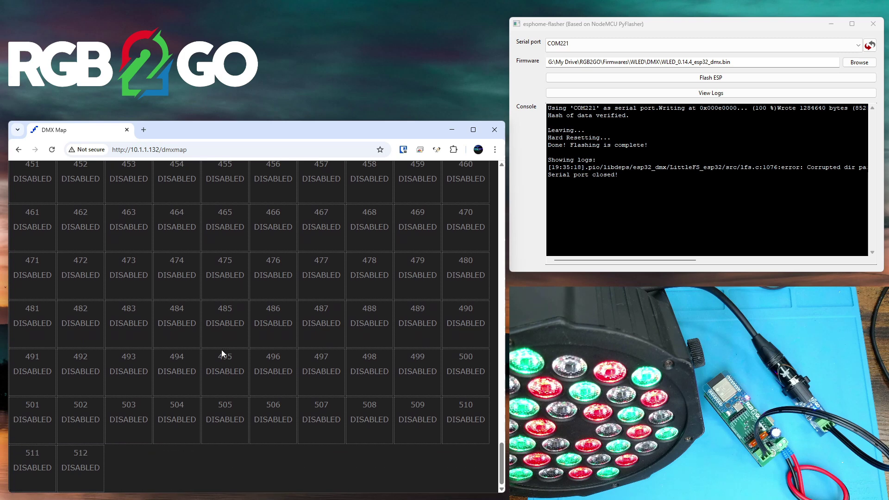
left_click_drag(84, 453, 75, 452)
left_click(143, 451)
scroll(172, 431, "up", 7)
scroll(171, 431, "up", 15)
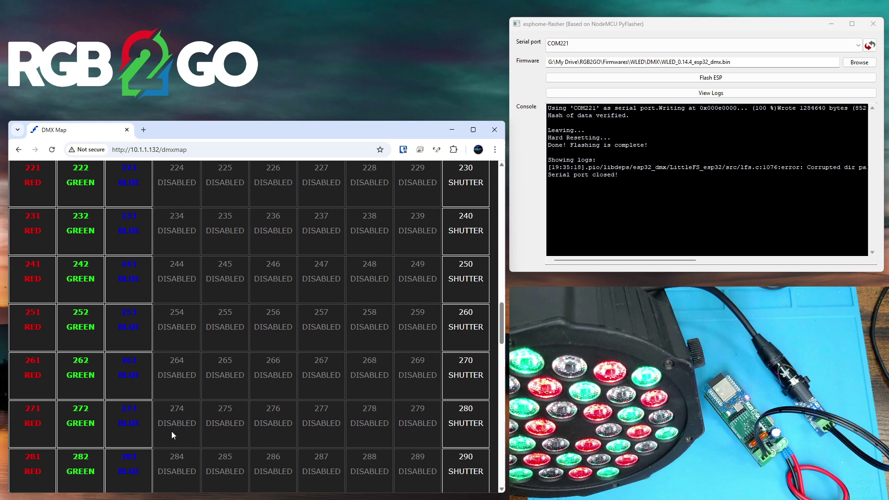
key("alt+Left")
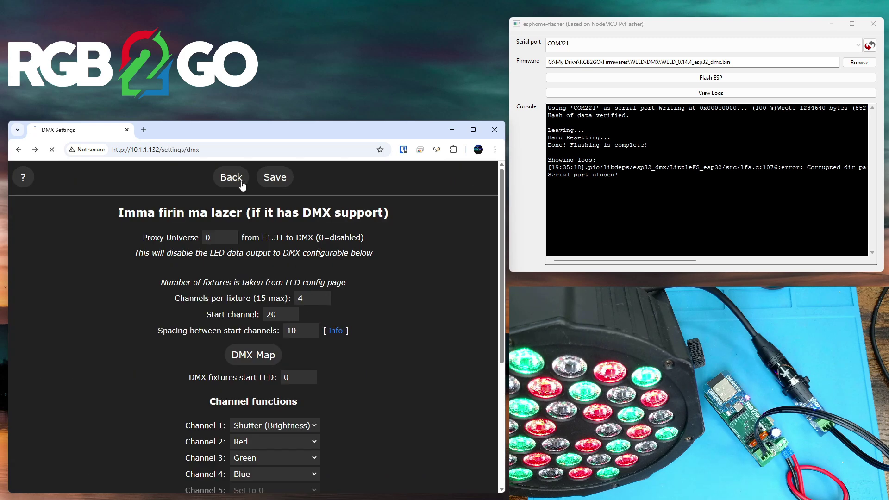
Back on the main lamp controls, drop brightness to zero, then raise it to about 176
left_click(240, 182)
left_click(252, 186)
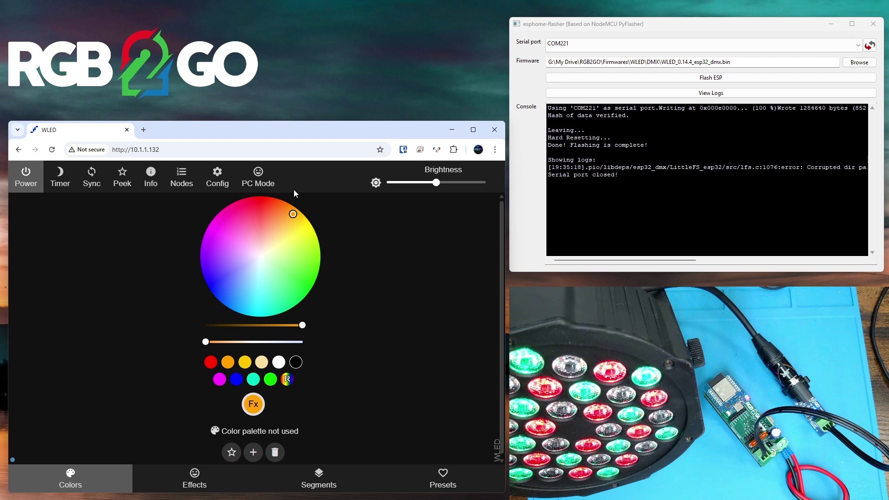
mouse_move(415, 178)
left_click_drag(438, 186, 373, 193)
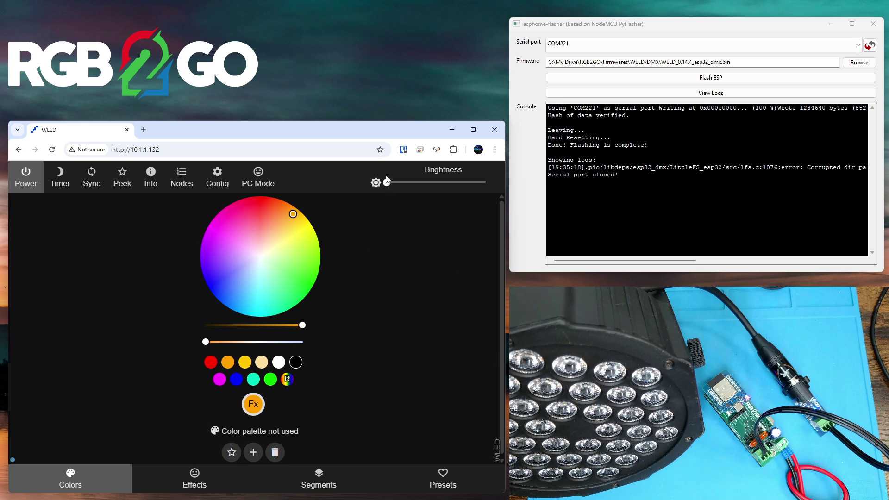
left_click_drag(387, 182, 443, 184)
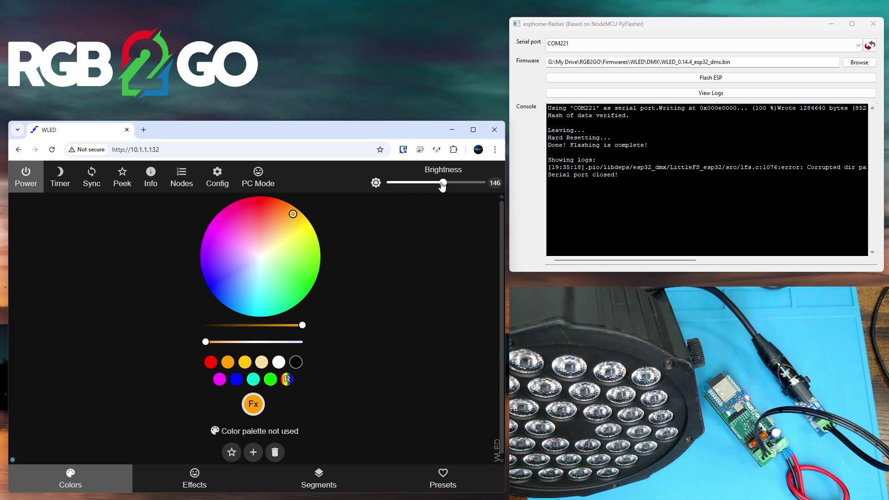
Cycle the lamp through the red, blue and green swatches, ending on white
left_click(210, 364)
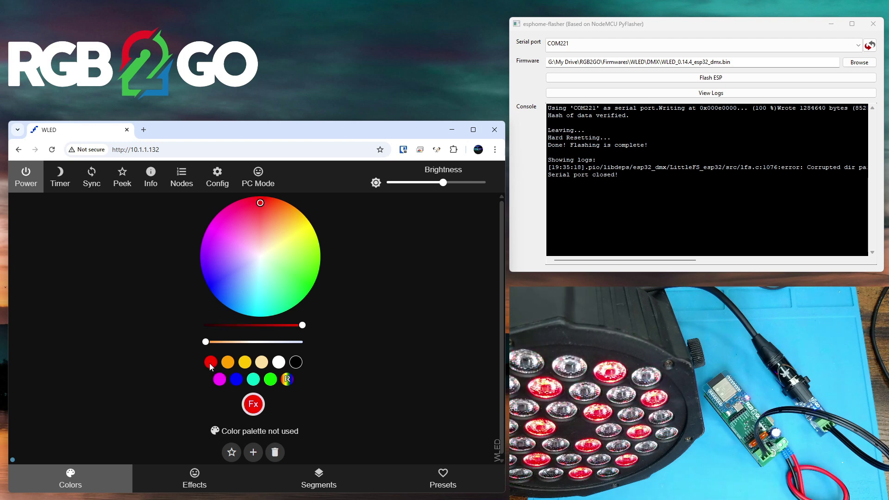
left_click(235, 379)
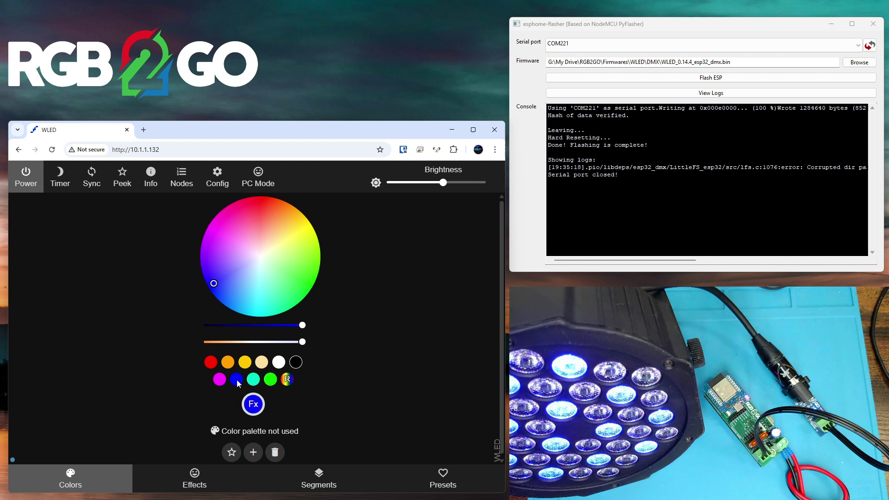
left_click(270, 380)
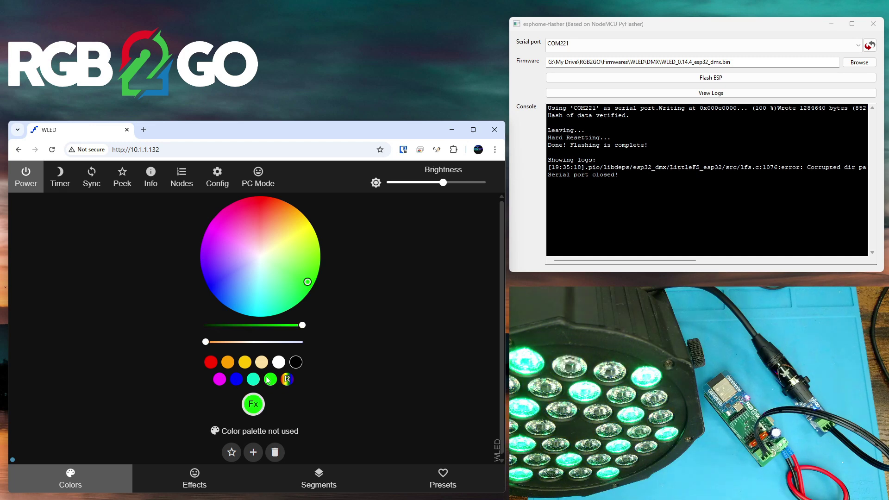
left_click(279, 363)
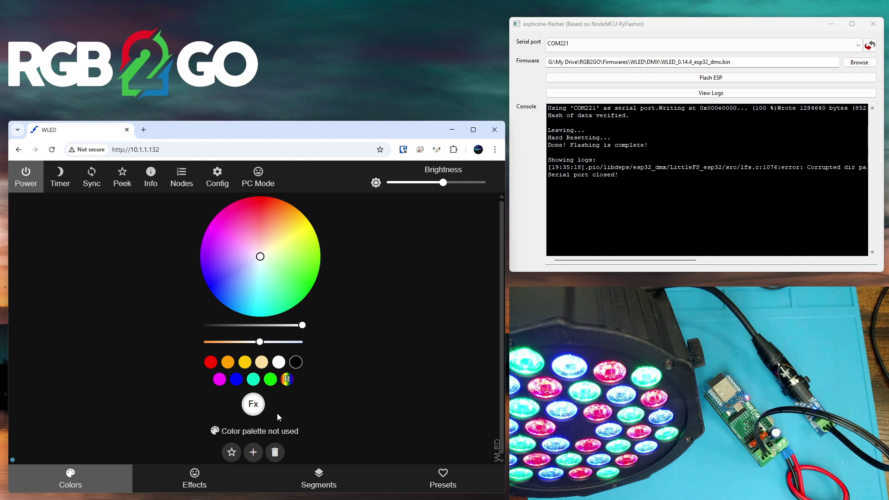
Pick Rainbow from WLED's effect list so the lamp cycles through colours
left_click(195, 477)
scroll(255, 407, "down", 20)
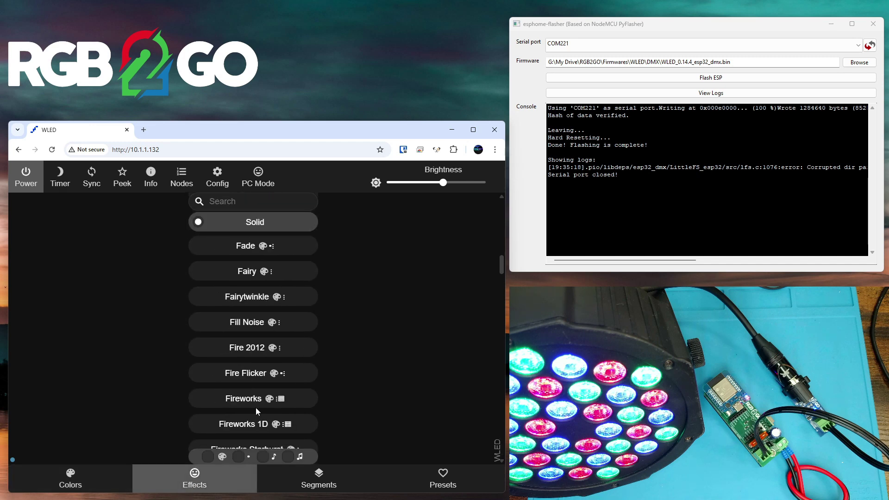
scroll(255, 407, "down", 20)
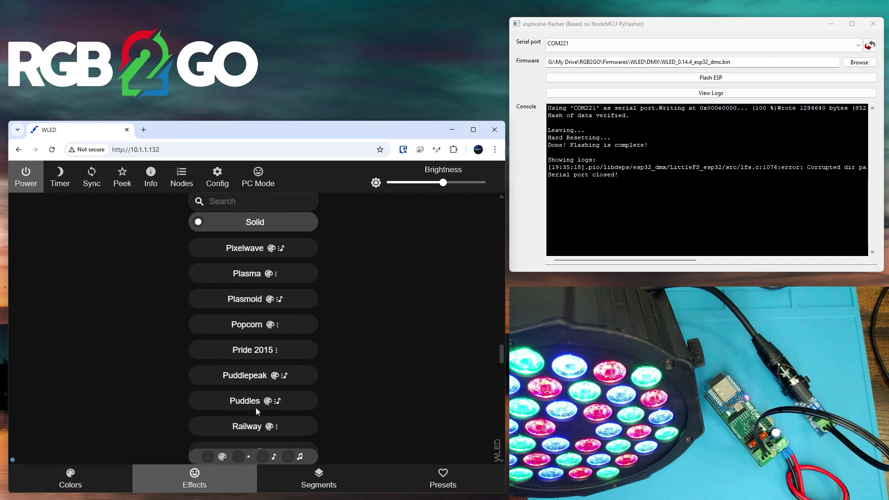
scroll(257, 412, "down", 3)
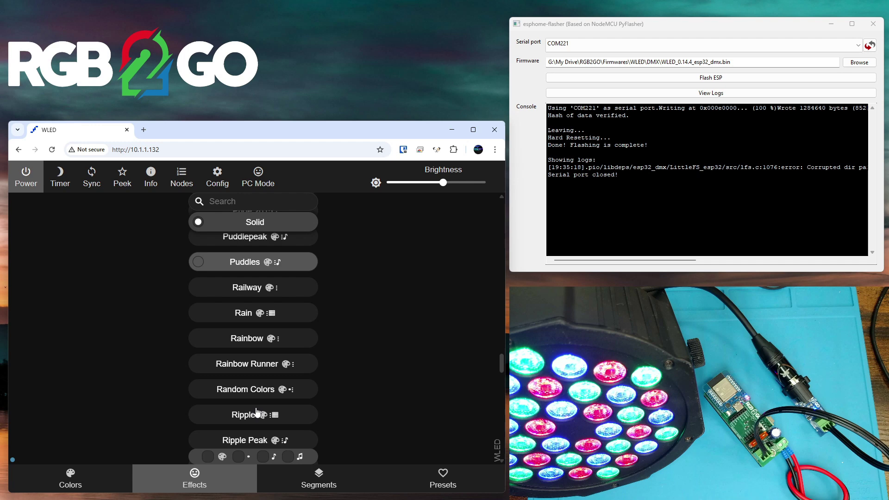
left_click(244, 342)
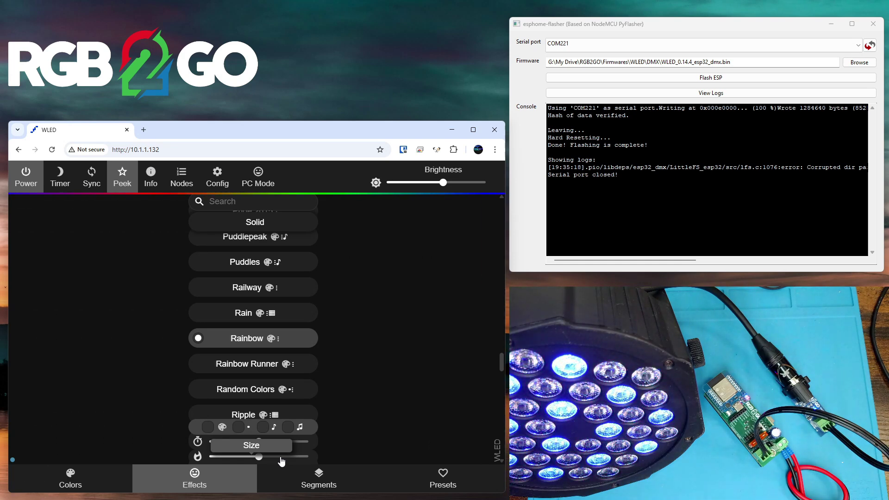
Open WLED's Config DMX Output page and select the start-channel spacing value
left_click(221, 177)
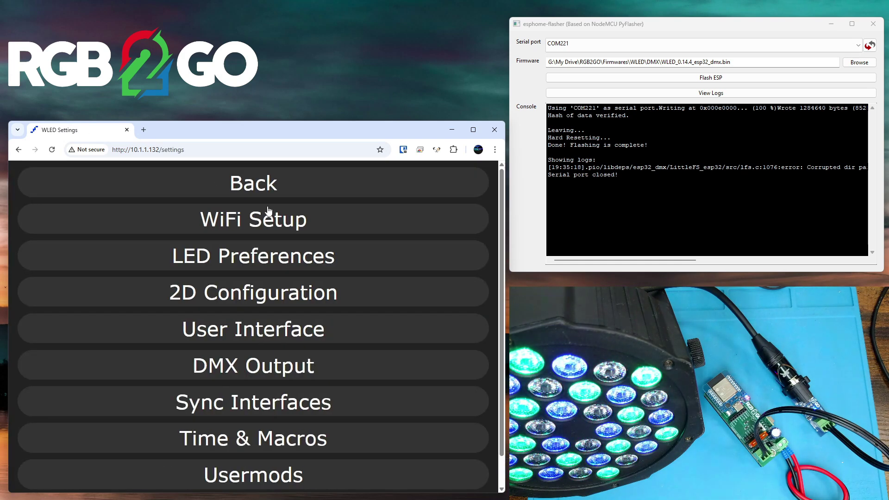
left_click(241, 360)
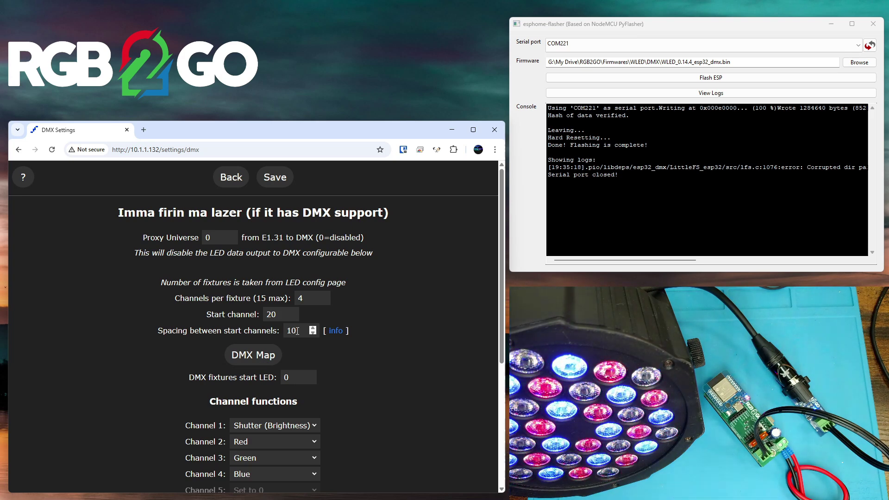
left_click_drag(298, 333, 282, 331)
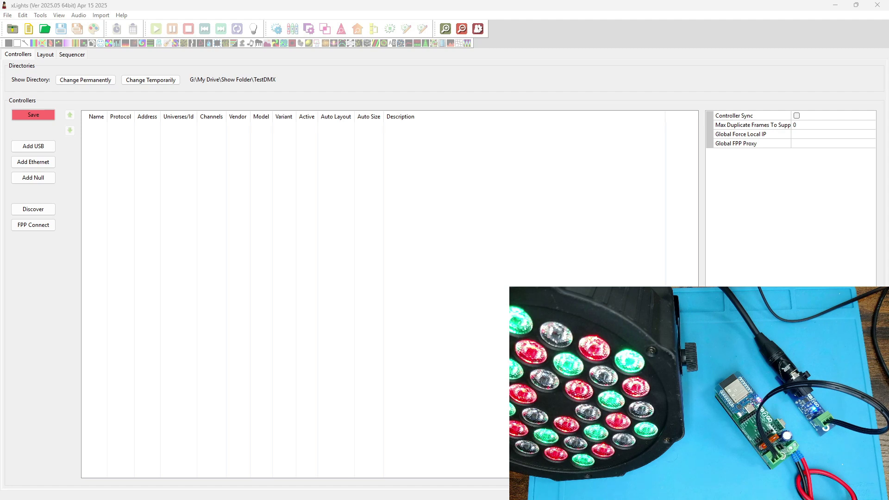
Add a new Ethernet controller and name it Solo2Go_DMX
left_click(37, 163)
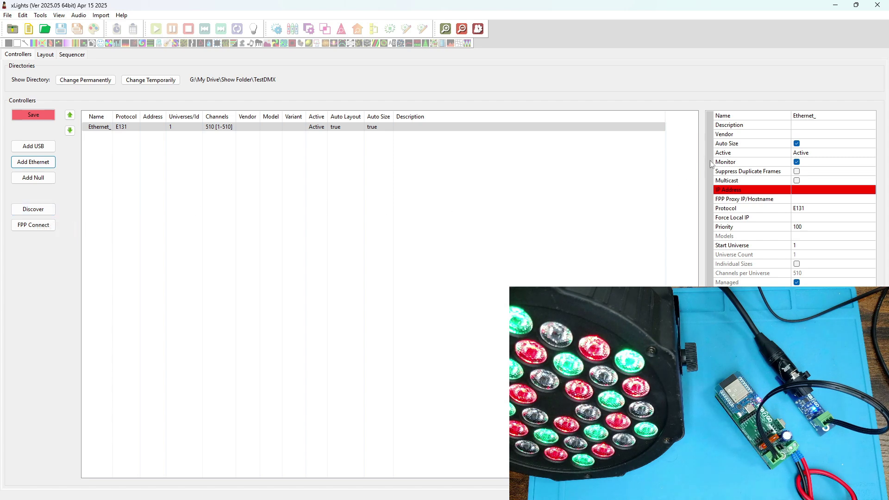
left_click(812, 116)
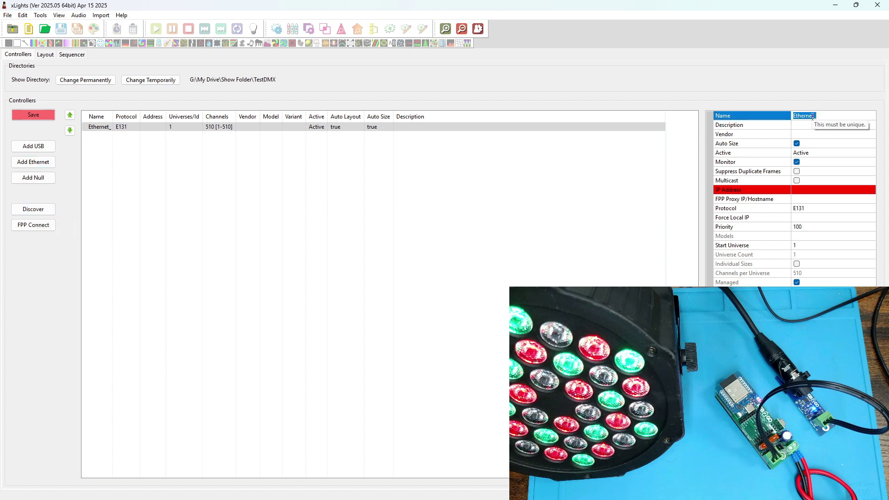
type("Solo2Go_DMX")
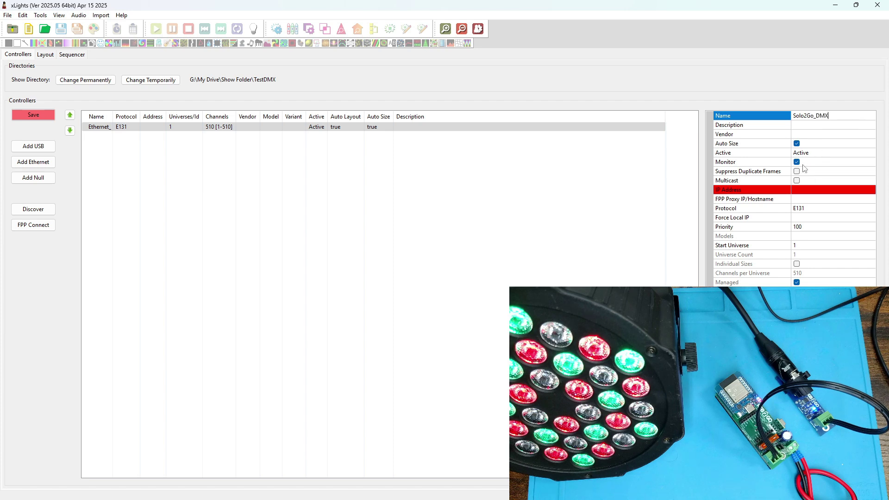
left_click(808, 190)
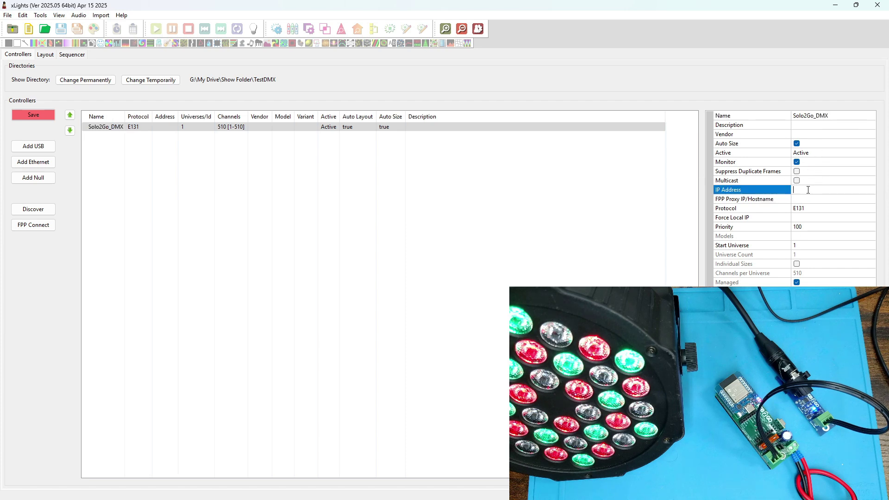
Set the controller's IP address to 10.1.1.32, as shown on the WLED page
double_click(678, 8)
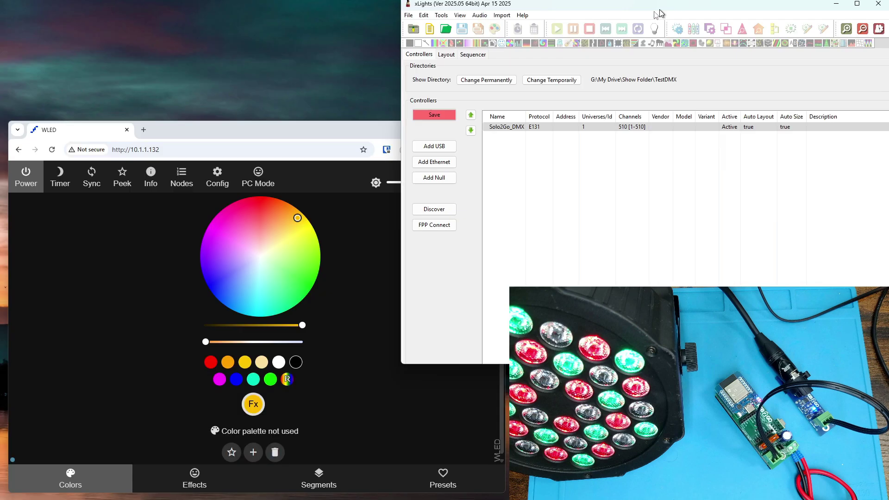
double_click(688, 11)
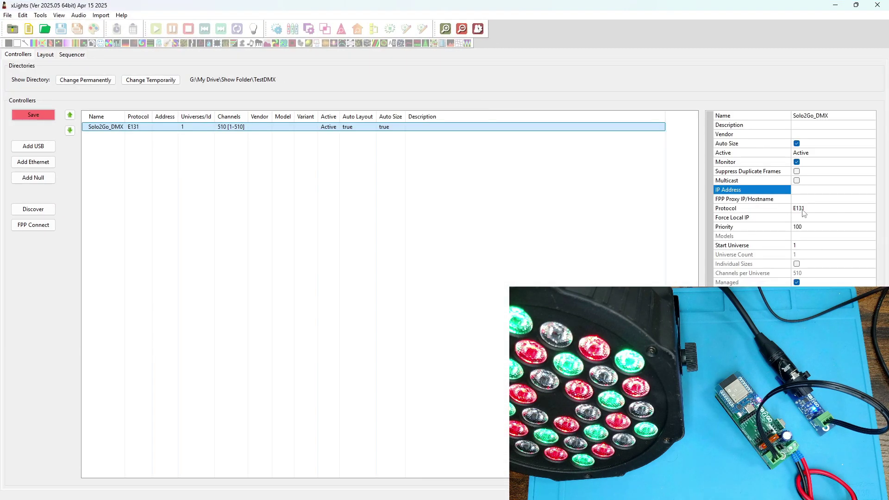
left_click(792, 198)
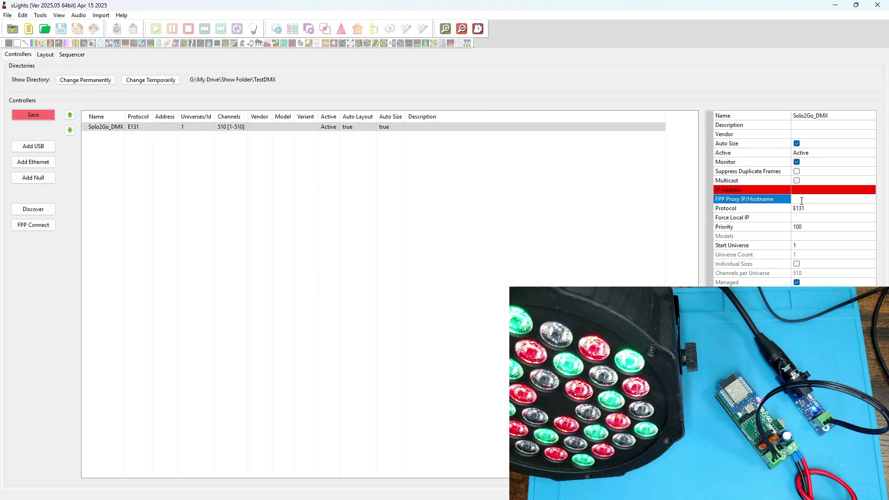
left_click(798, 190)
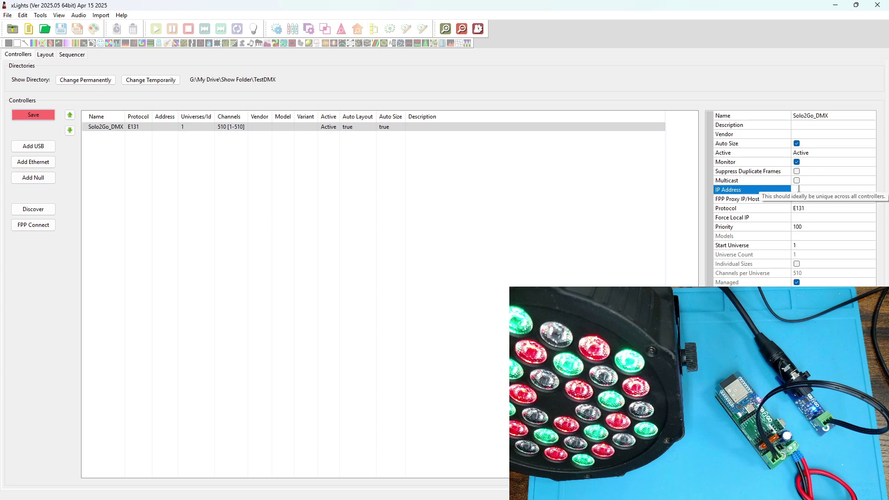
type("10.1.1.32")
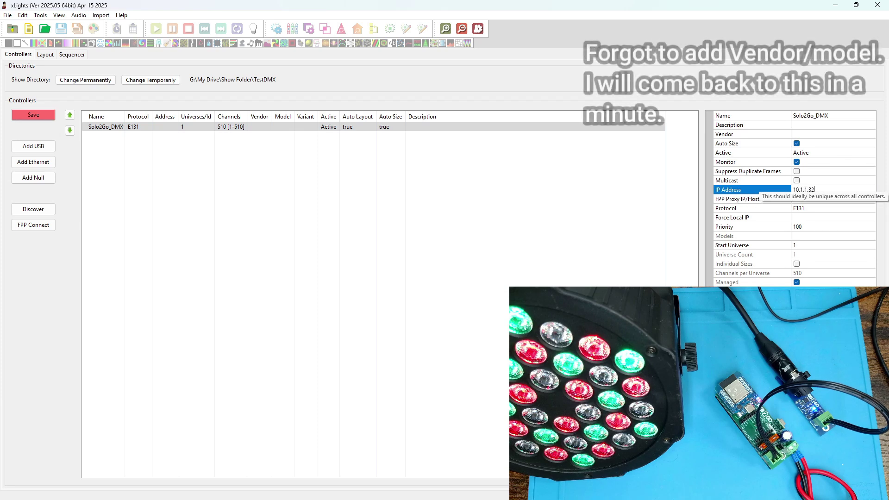
left_click(811, 209)
Switch the protocol to DDP, turn off Keep Channel Numbers, and save
left_click(810, 211)
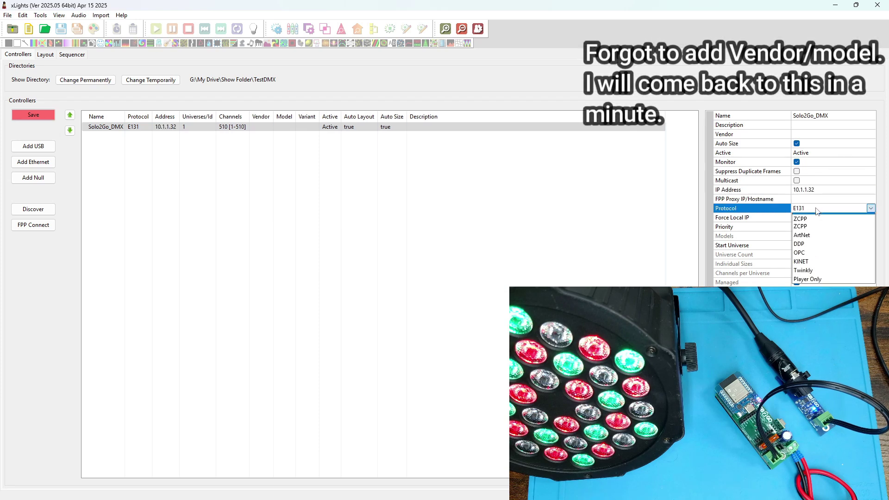
left_click(805, 245)
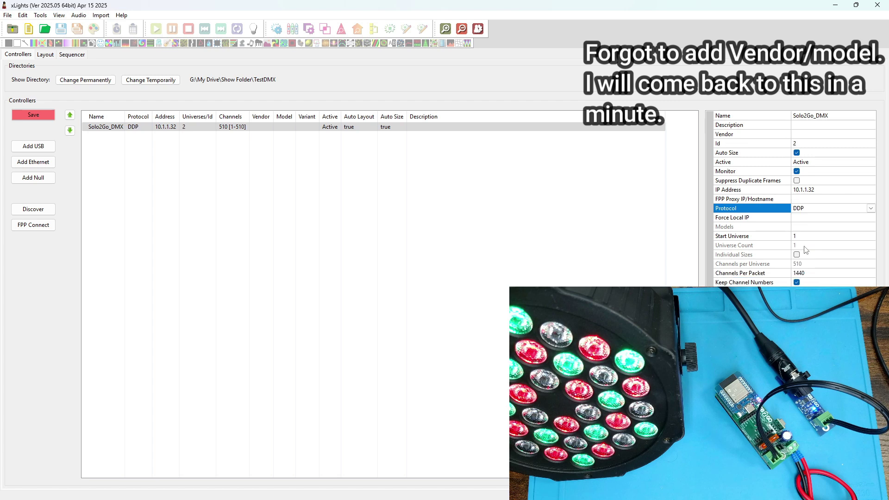
left_click(797, 282)
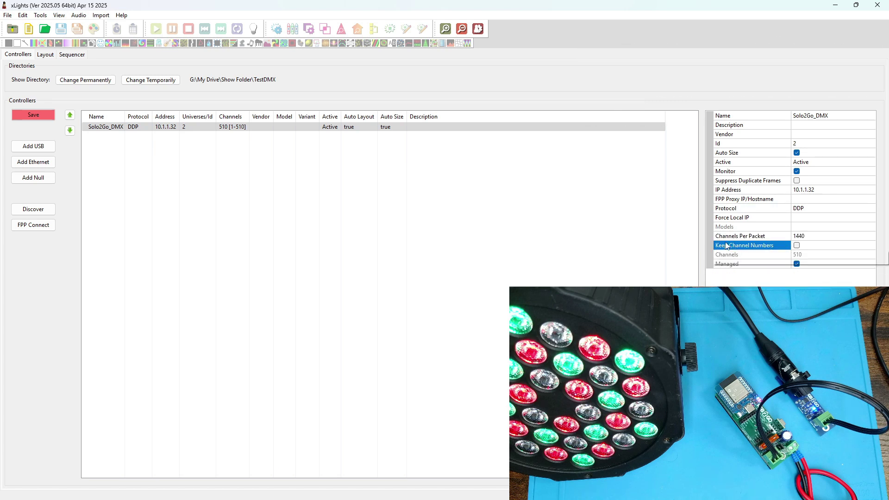
left_click(37, 115)
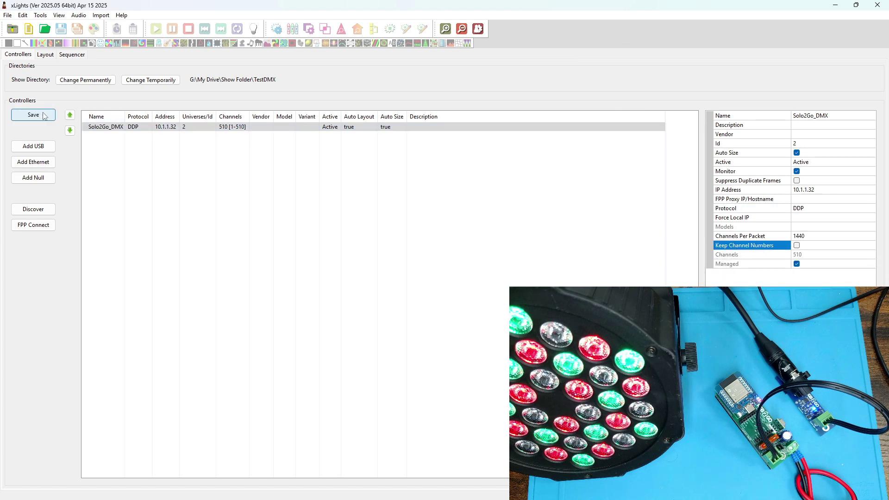
left_click(44, 116)
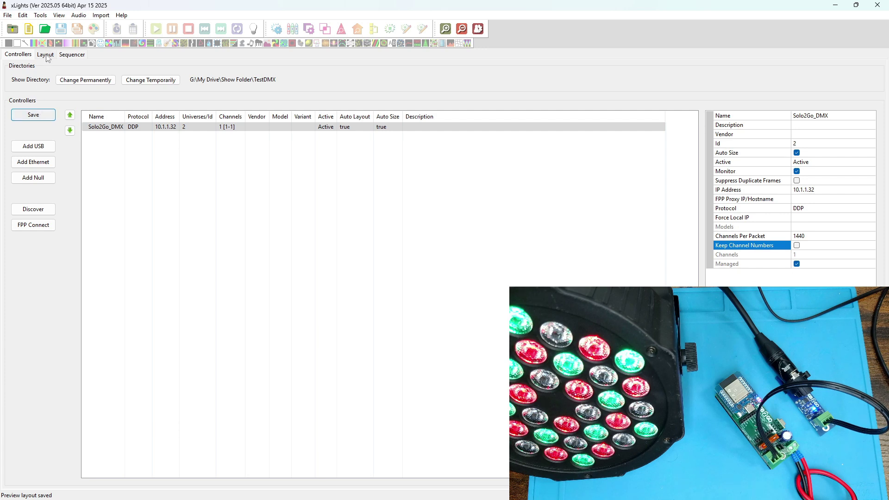
Draw a horizontal Single Line model in the layout with 1 node
left_click(51, 57)
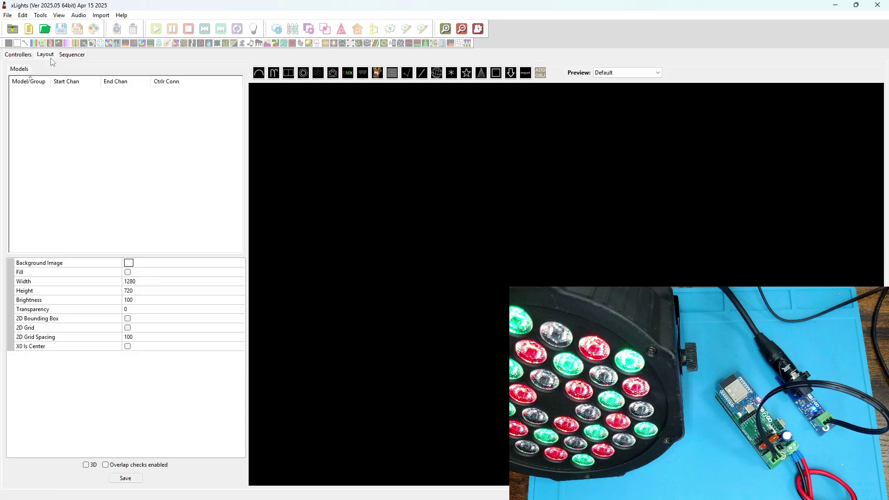
left_click(421, 72)
left_click_drag(422, 224, 687, 223)
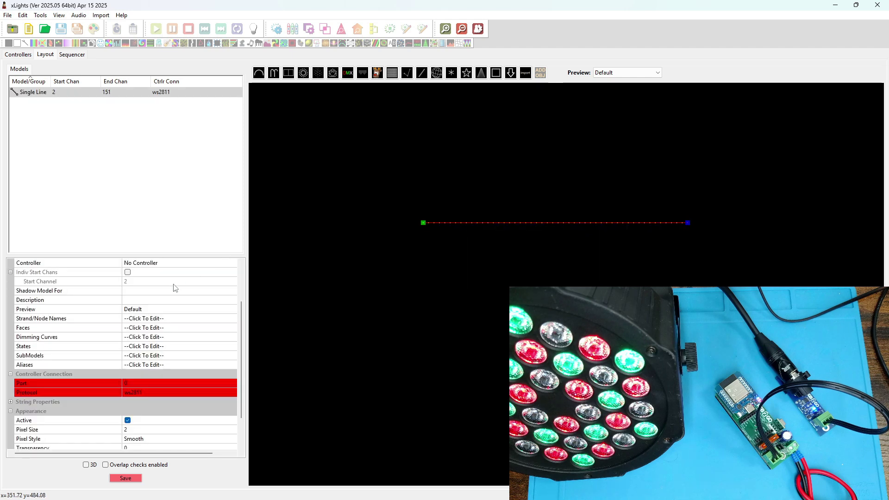
scroll(159, 308, "up", 2)
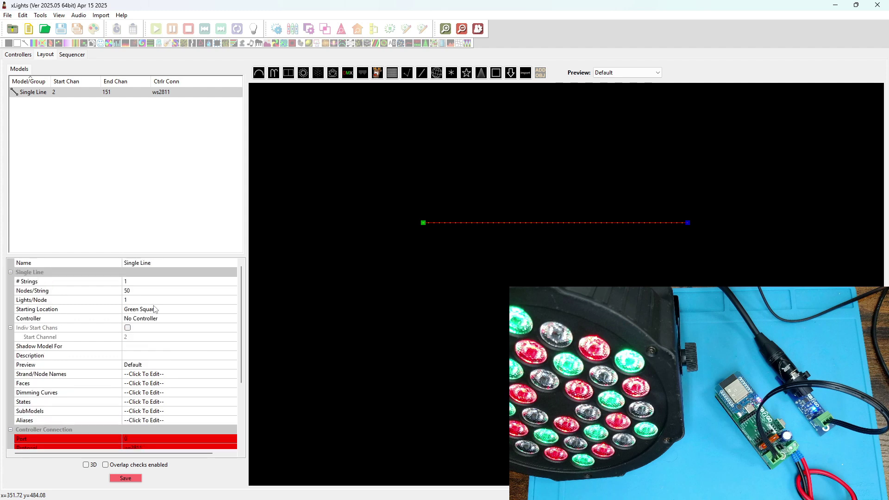
left_click(133, 291)
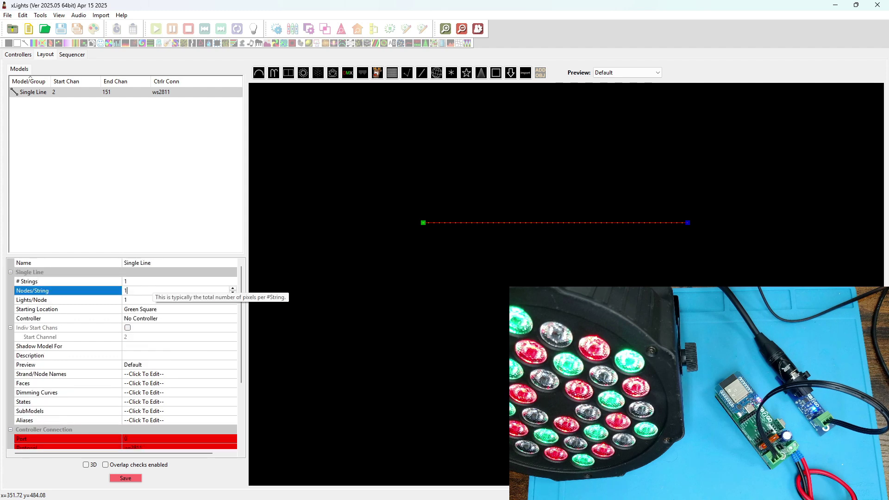
type("1")
key("Return")
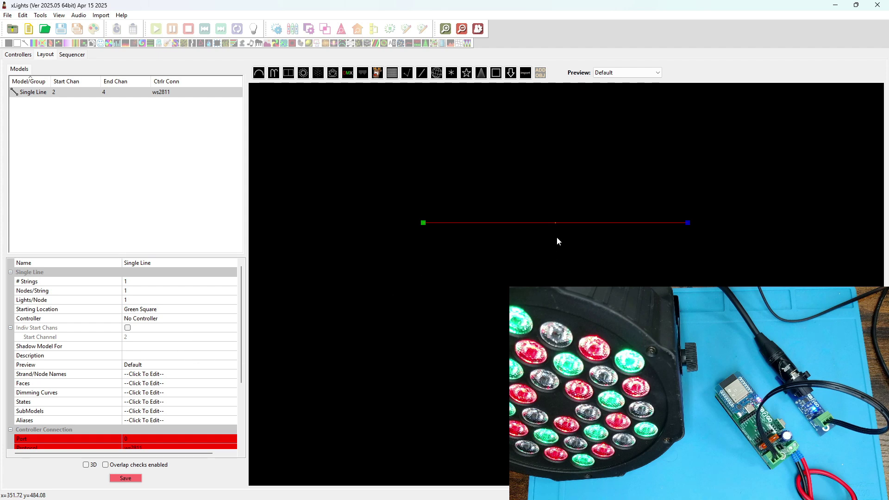
Give the Single Line model pixel size 100 and Blended Circle pixel style
scroll(172, 338, "down", 4)
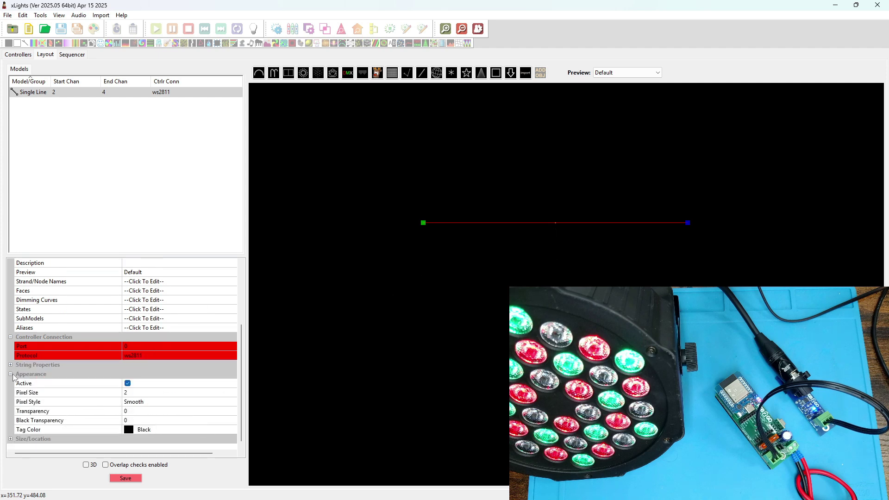
left_click(131, 392)
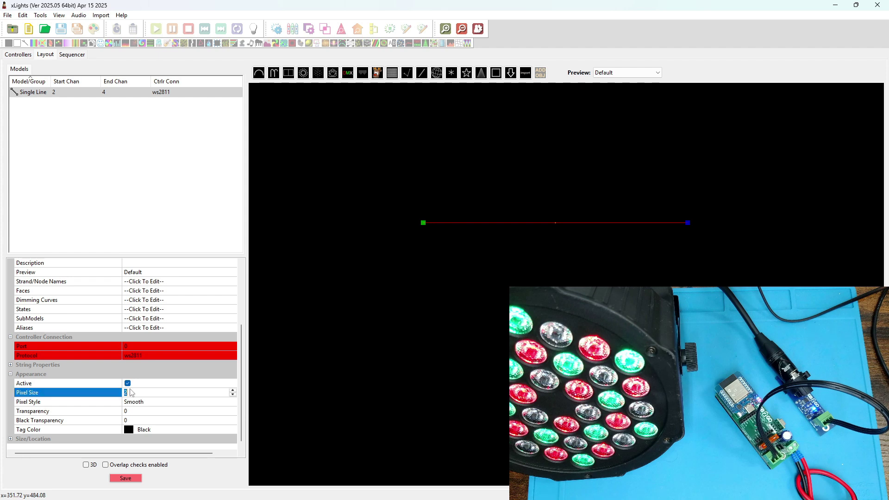
type("100")
left_click(139, 401)
left_click(141, 402)
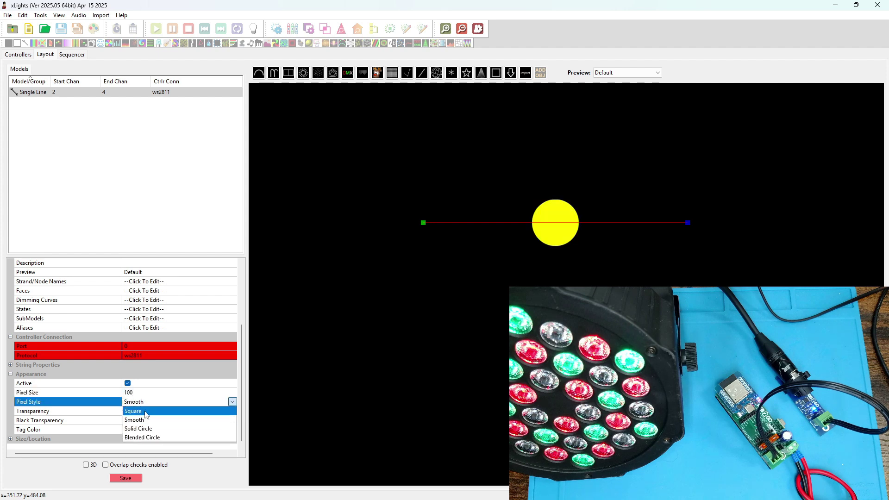
left_click(144, 437)
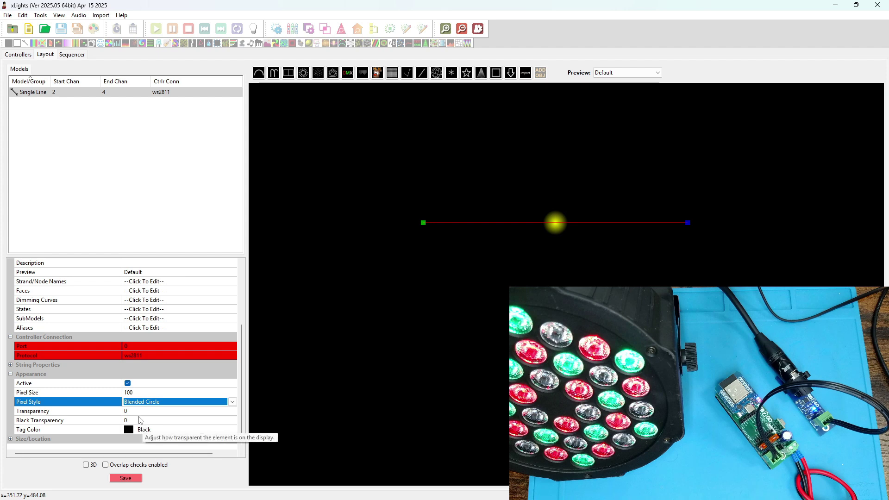
Save the layout
left_click(132, 477)
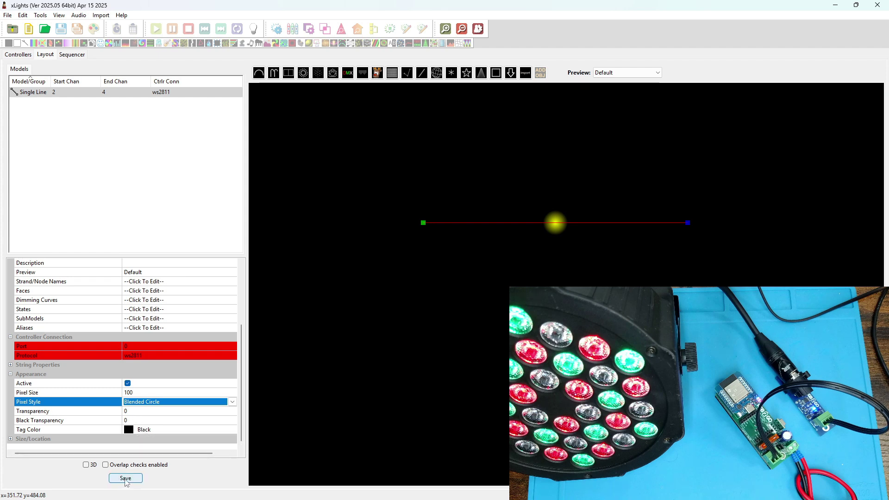
left_click(125, 478)
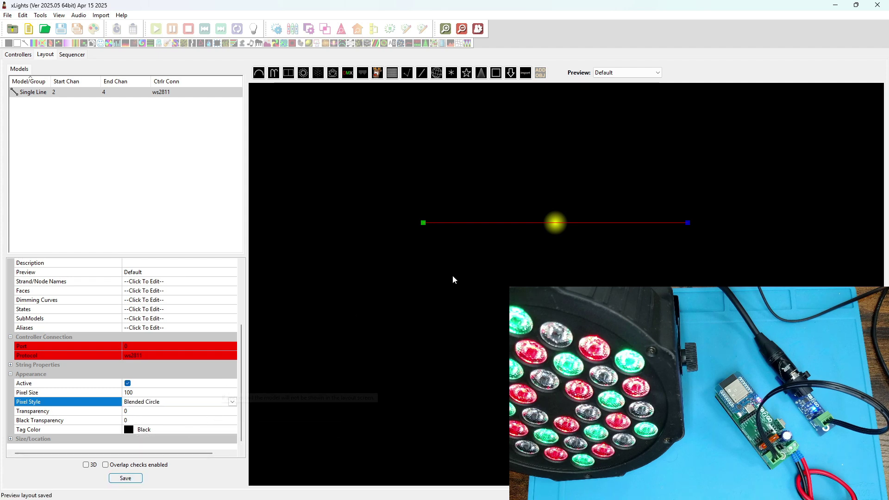
scroll(565, 191, "up", 2)
scroll(535, 225, "up", 2)
scroll(539, 231, "down", 1)
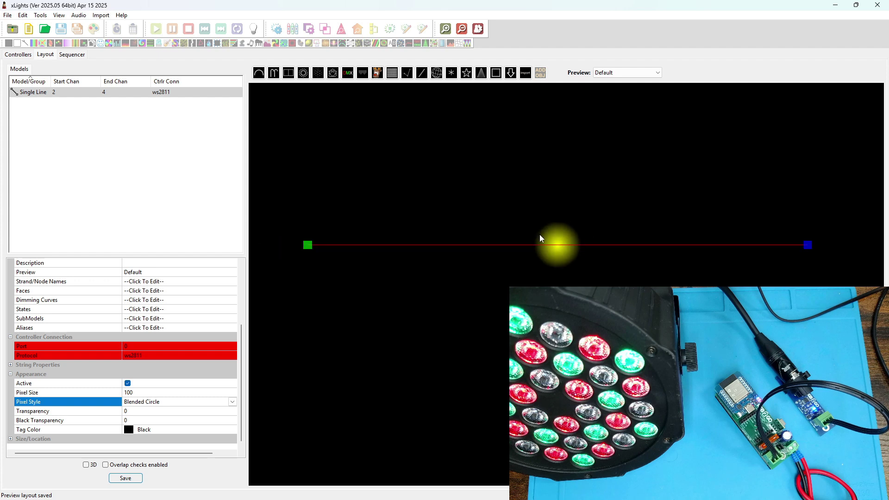
Select the Solo2Go_DMX controller and set its vendor to RGB2Go
left_click(19, 55)
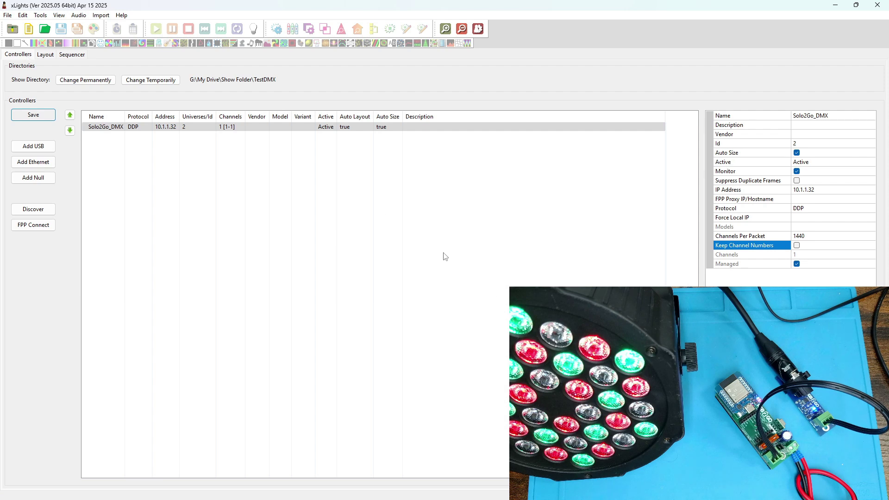
left_click(226, 182)
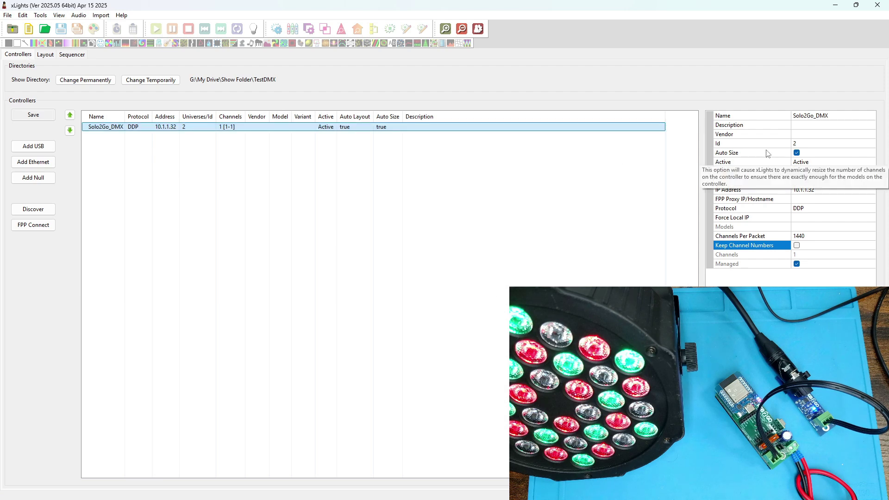
left_click(823, 134)
left_click(870, 134)
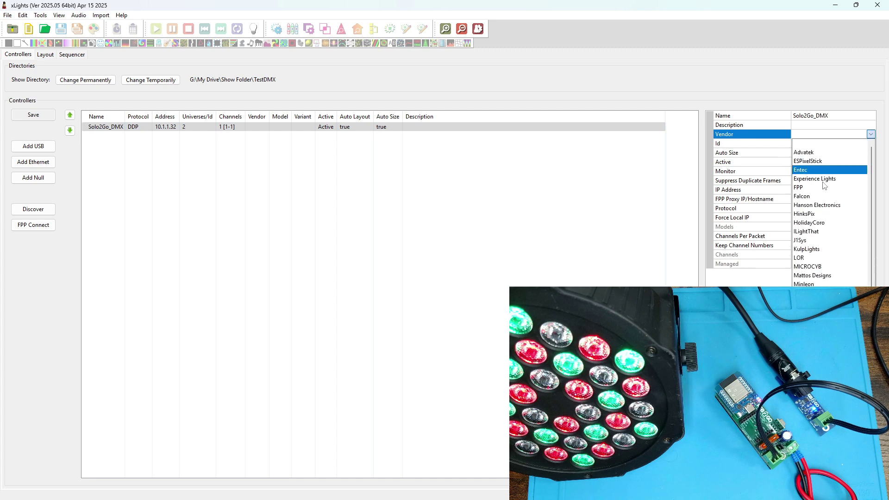
left_click(808, 310)
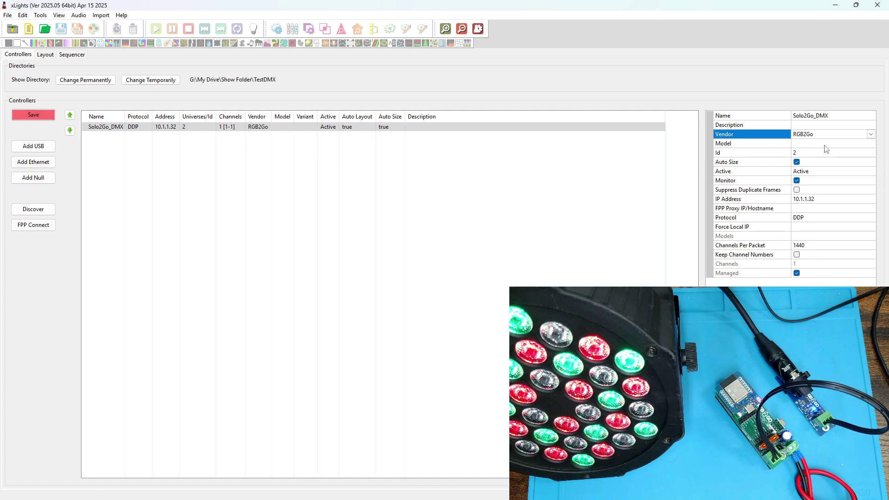
Choose the RGB2Go-Duo2Go model and save the controller settings
left_click(840, 144)
left_click(863, 146)
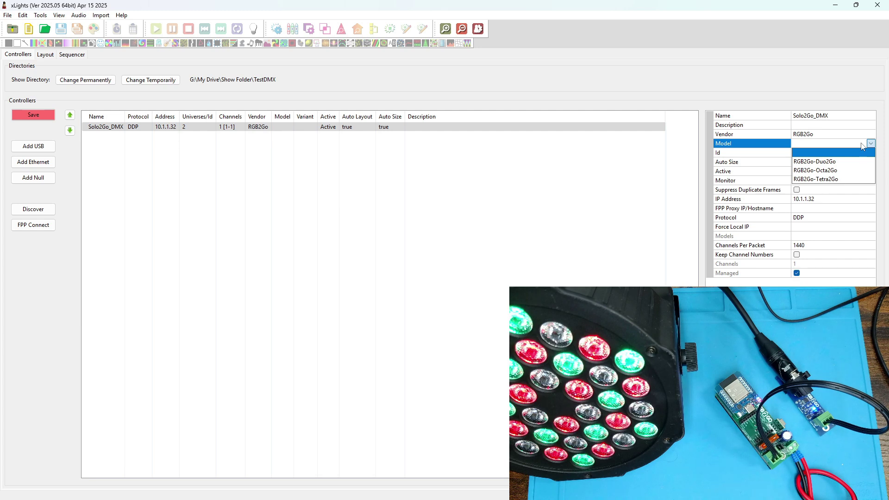
left_click(836, 162)
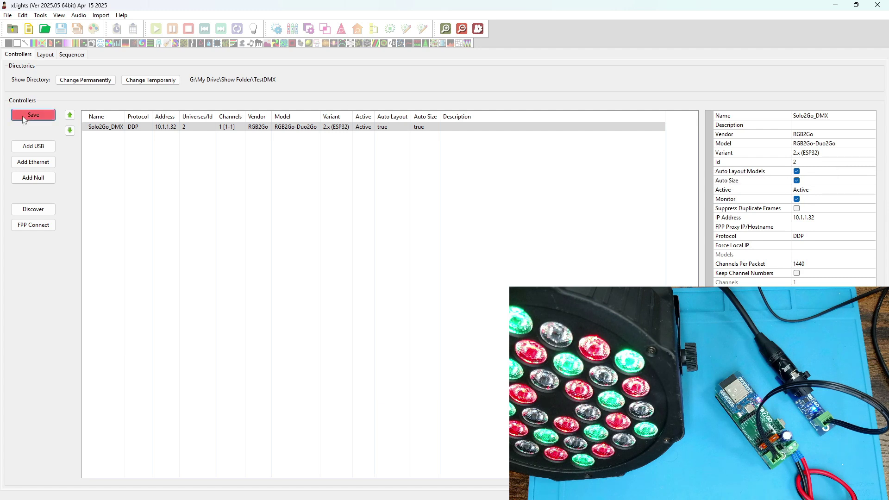
left_click(41, 115)
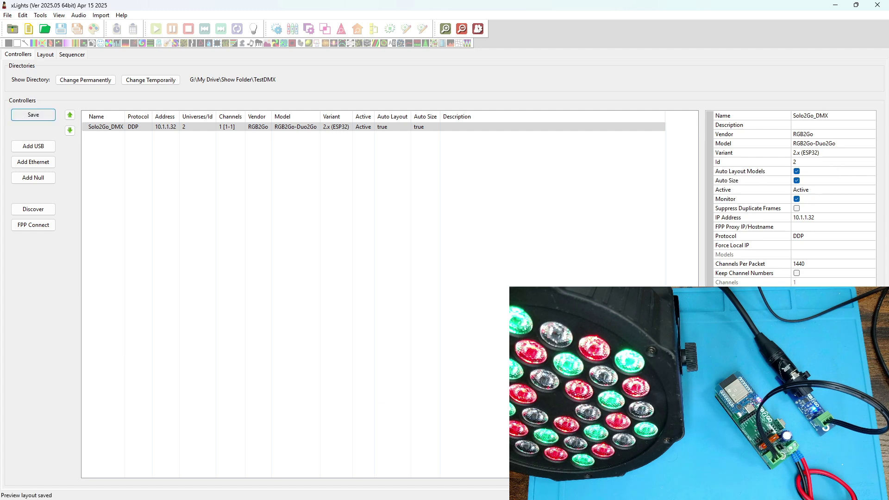
Drag Single Line onto Pixel Port 1 in the visualizer for channels 1-3, then save
double_click(649, 126)
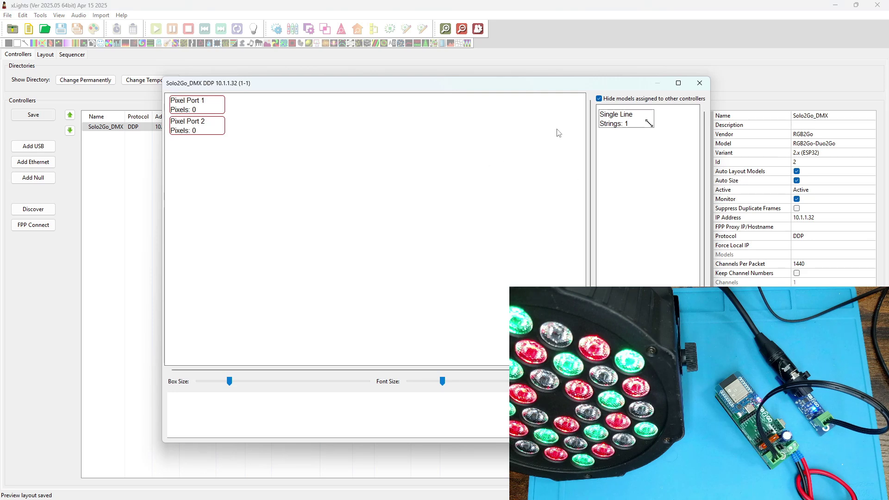
mouse_move(637, 124)
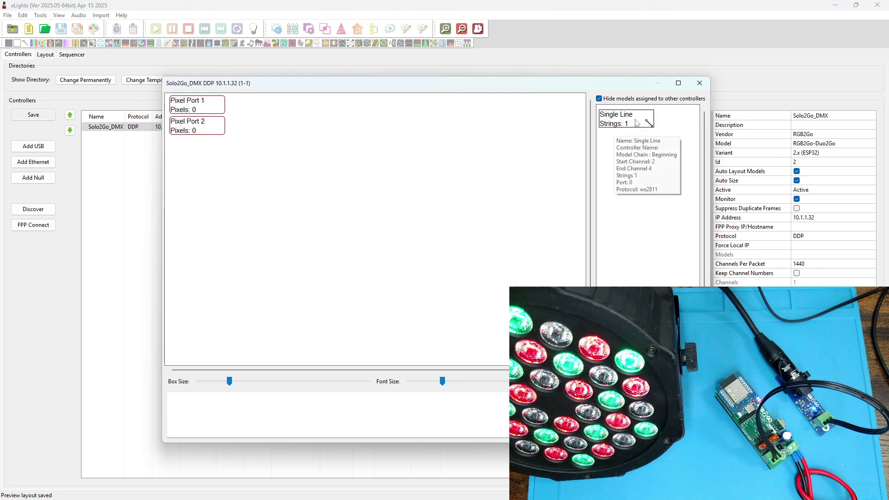
left_click_drag(628, 123, 242, 109)
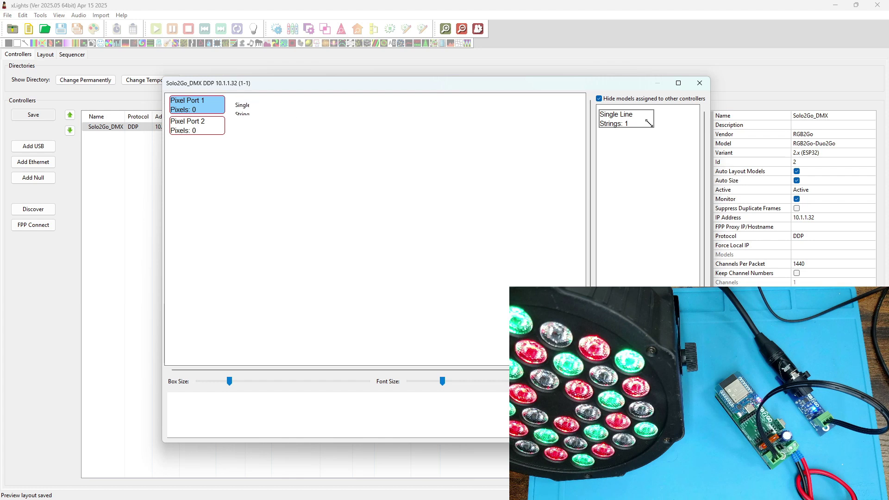
left_click_drag(218, 104, 218, 105)
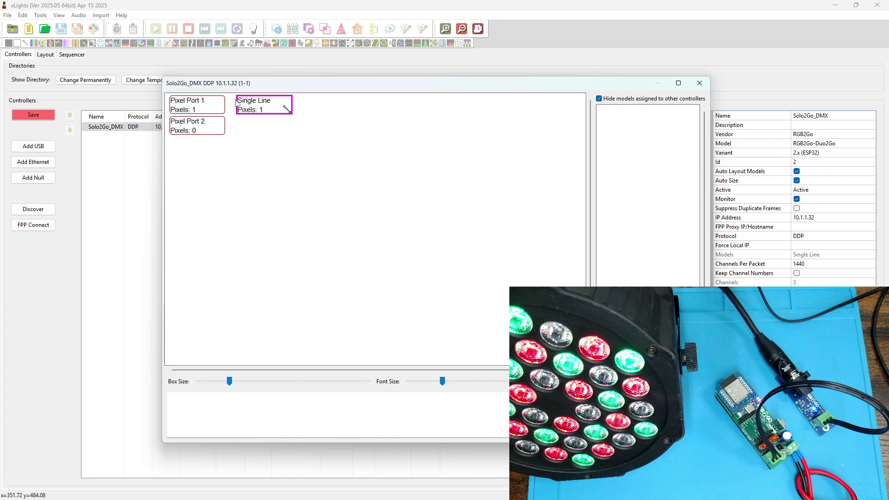
left_click(699, 83)
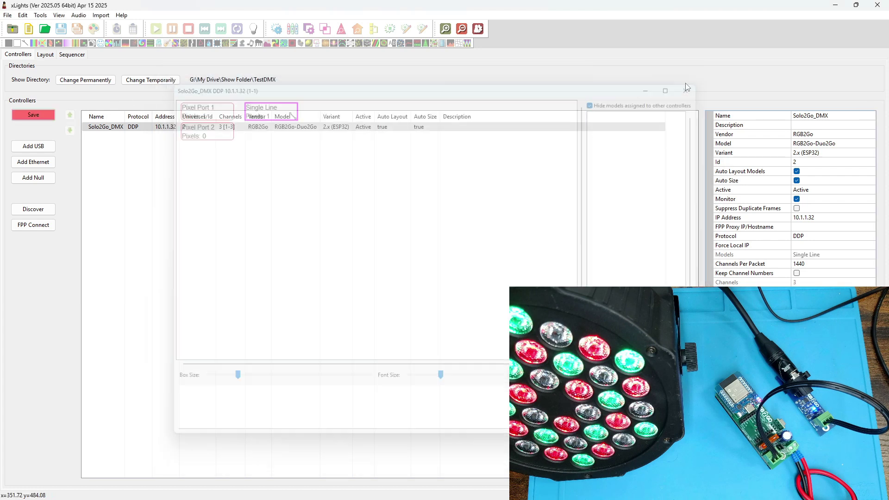
left_click(35, 118)
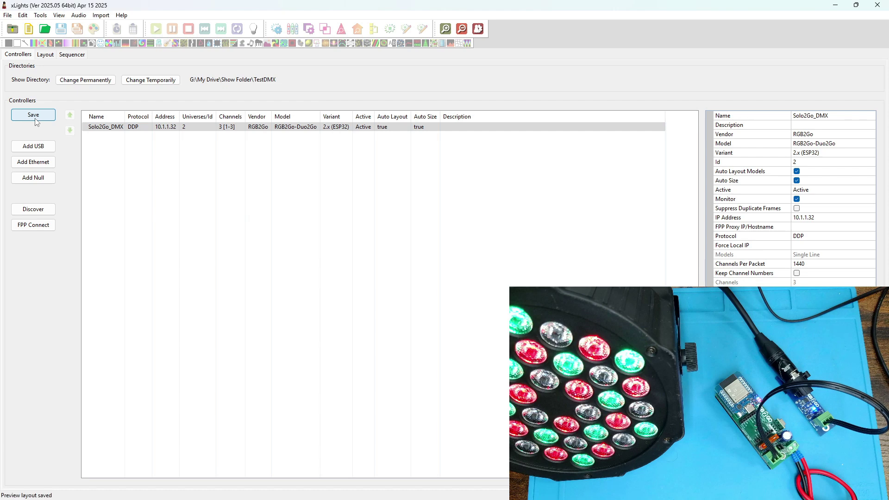
Create a new Animation sequence with a chosen frame rate using Quick Start
left_click(45, 55)
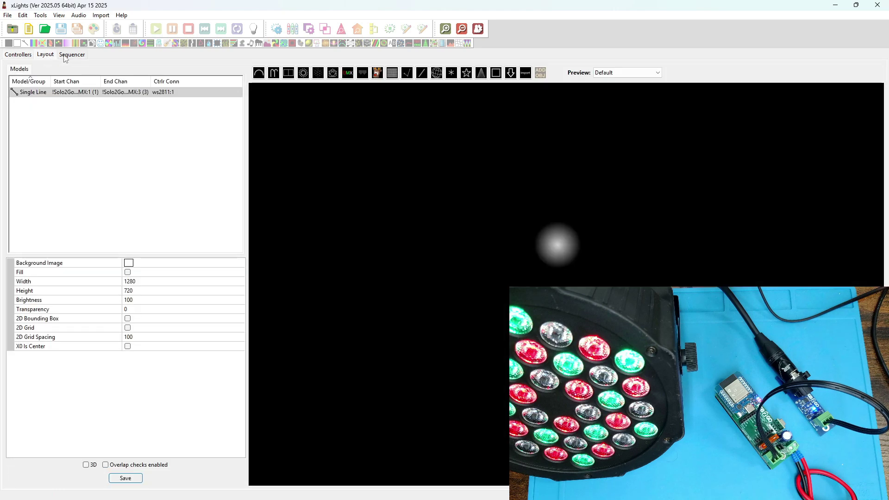
left_click(77, 58)
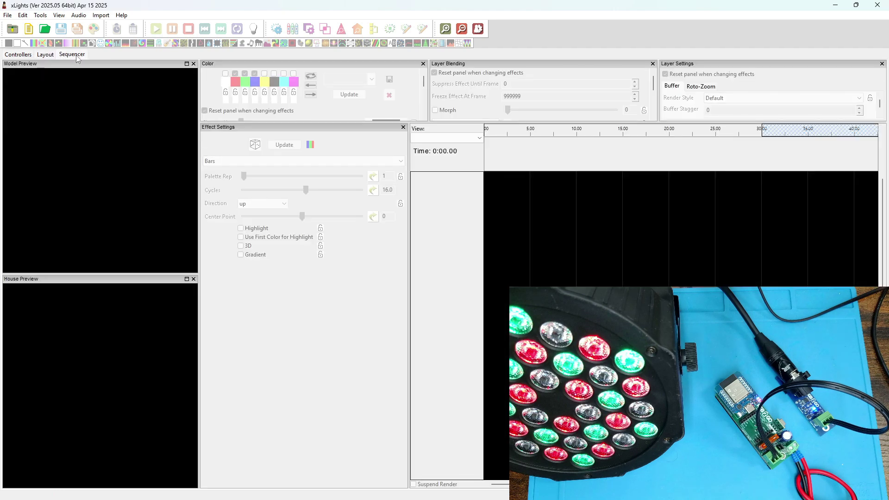
left_click(33, 34)
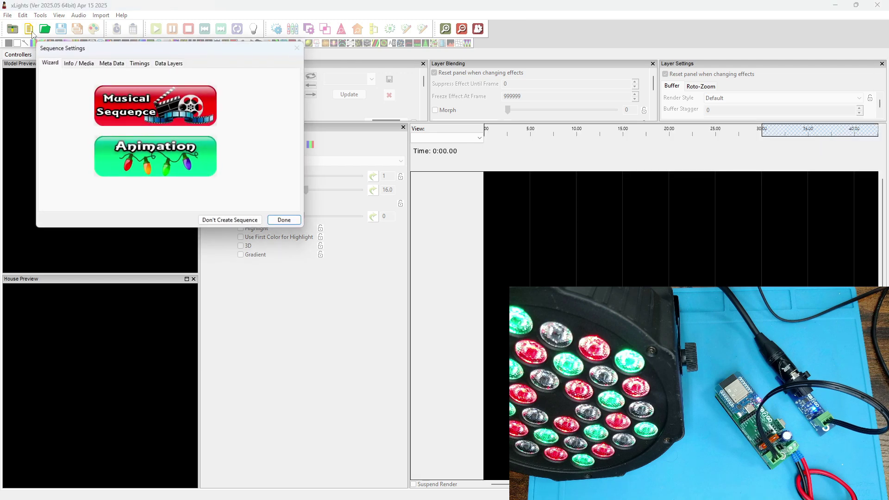
left_click(154, 165)
left_click(152, 123)
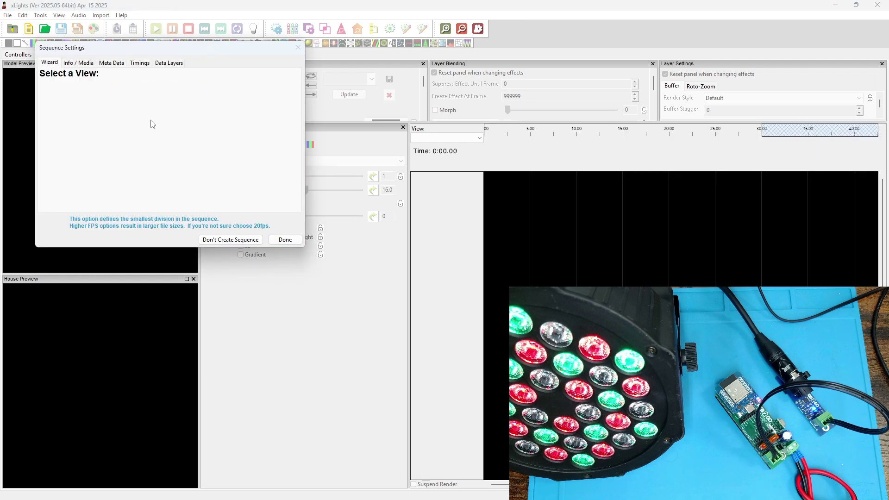
left_click(148, 145)
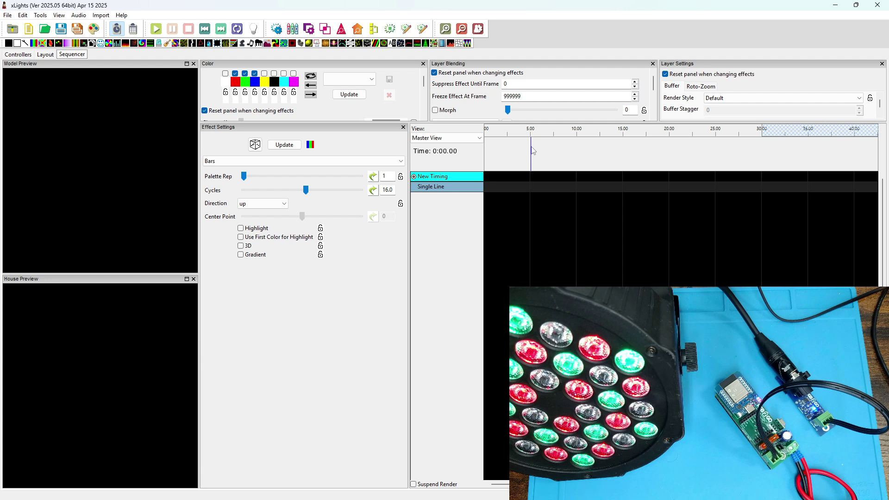
Add New Timing marks at 10, 15, 20 and 25 seconds during playback
left_click(532, 138)
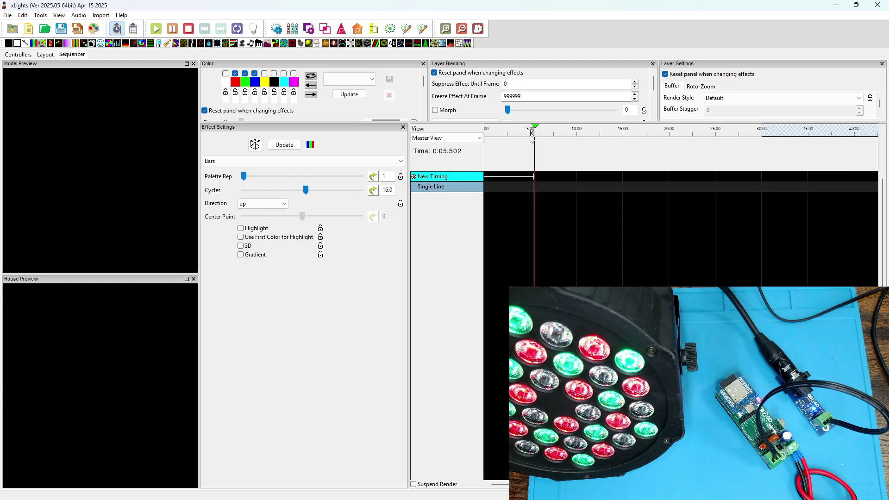
left_click(577, 134)
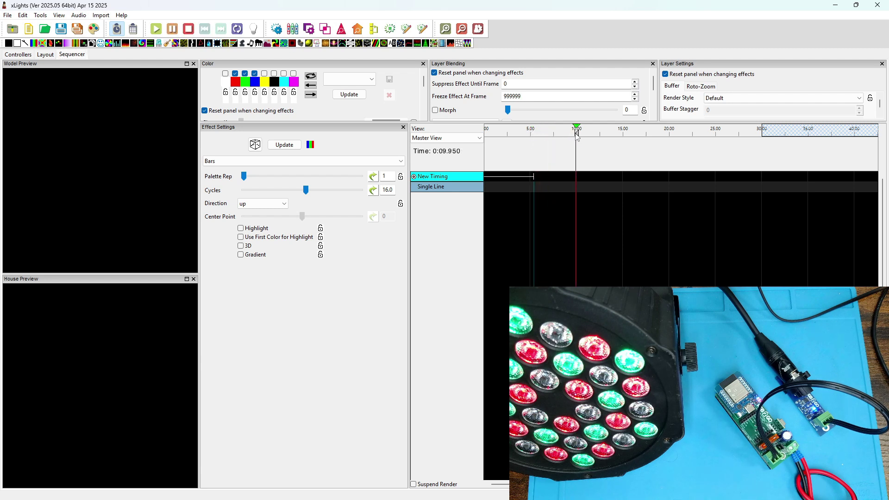
key("t")
left_click(625, 134)
key("t")
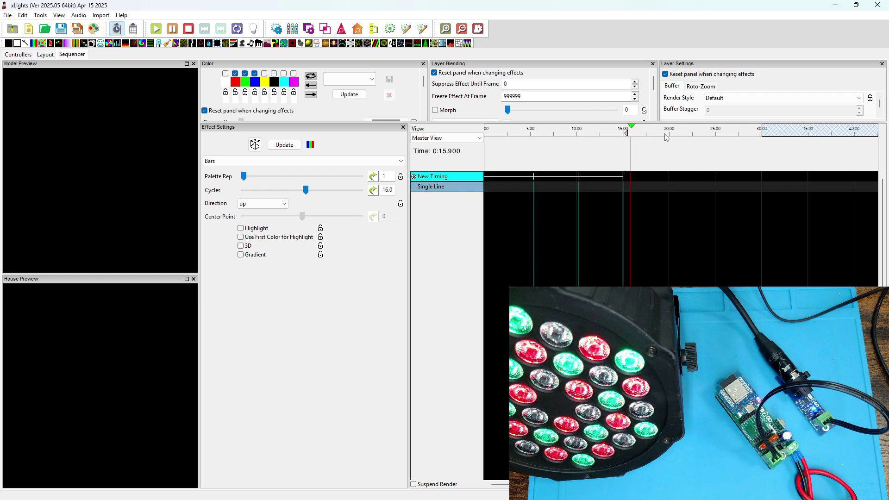
left_click(672, 134)
key("t")
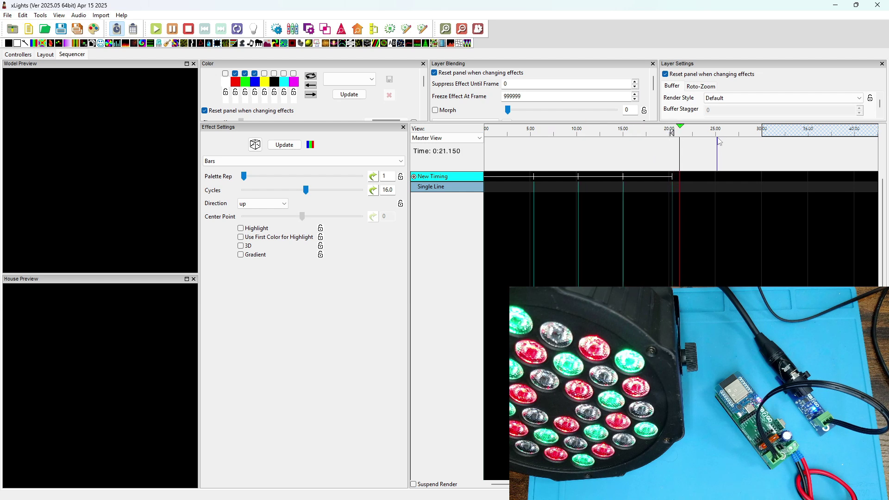
left_click(717, 134)
key("t")
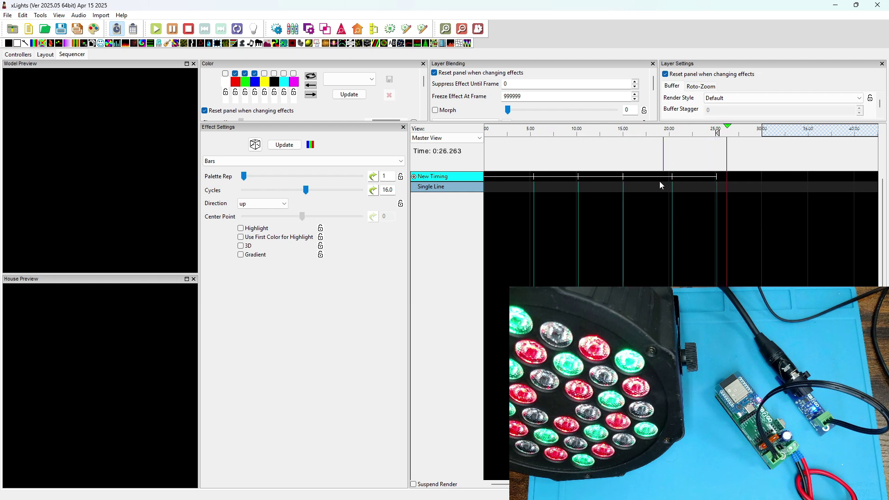
Stop playback, reset the House Preview, and zoom in on the lamp's pixel
left_click(188, 29)
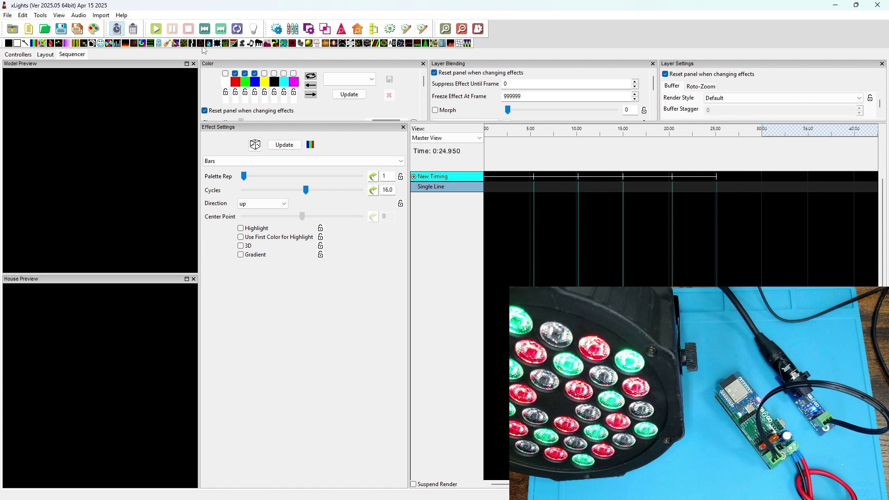
right_click(108, 399)
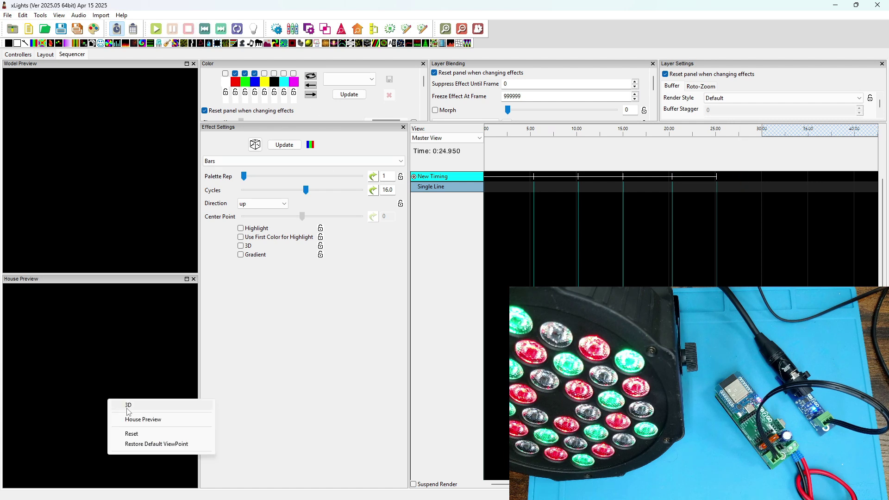
left_click(121, 433)
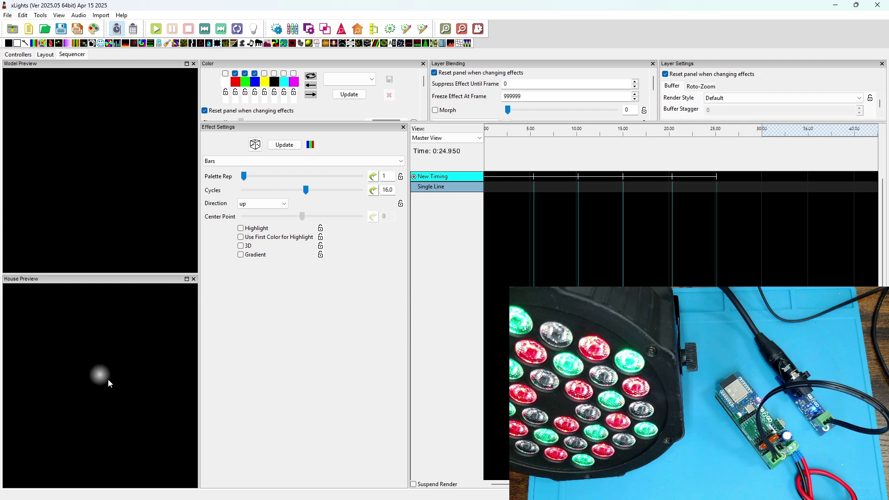
scroll(107, 379, "up", 4)
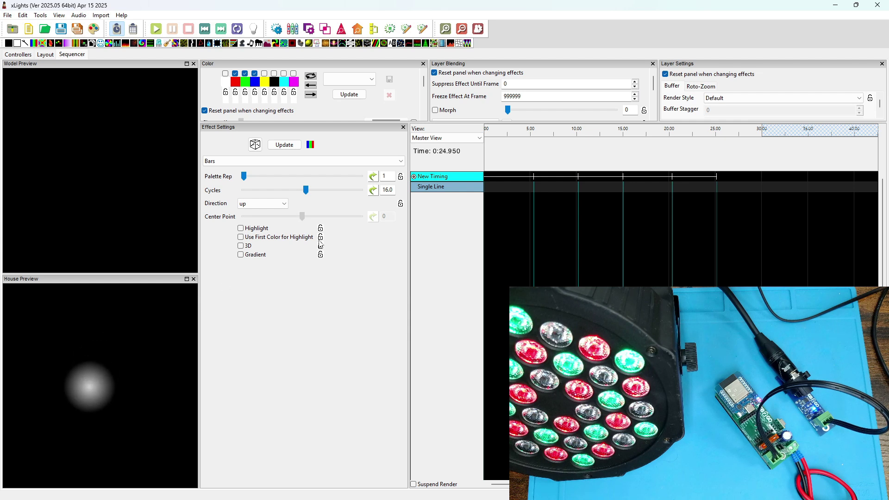
Place On effects at 0–5, 5–10 and 10–15 s coloured red, green and blue
left_click_drag(17, 43, 496, 186)
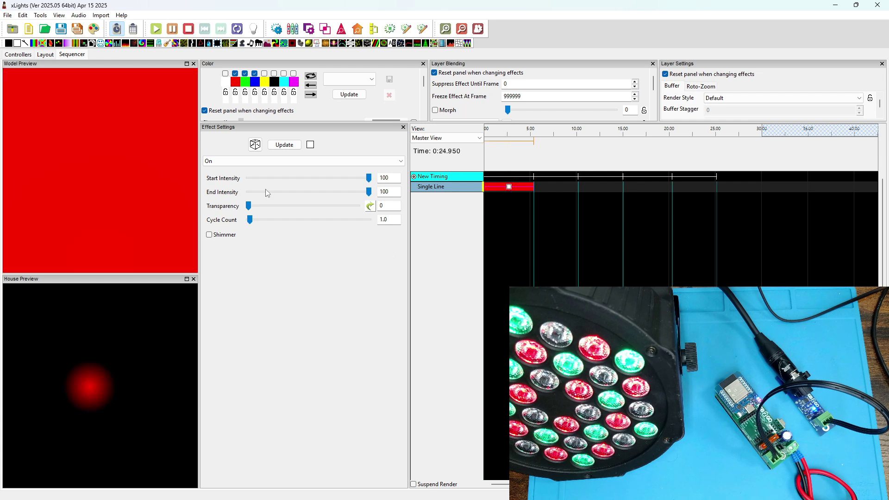
left_click_drag(17, 43, 556, 187)
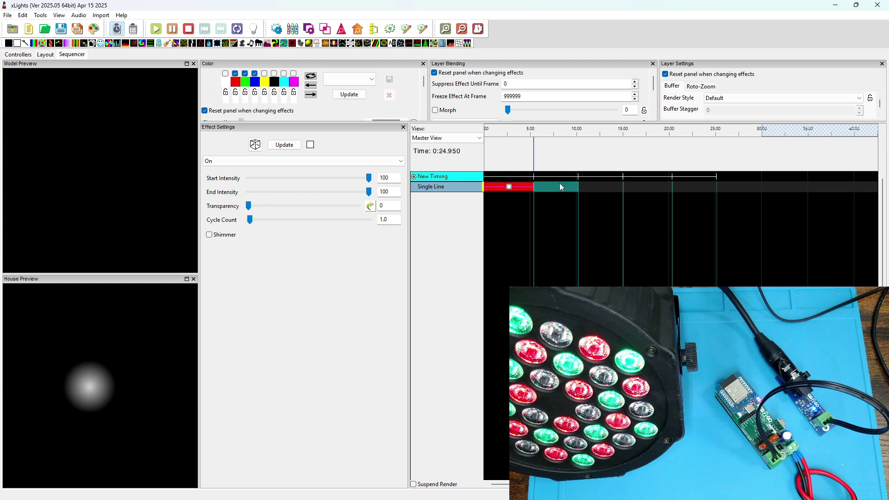
left_click(254, 73)
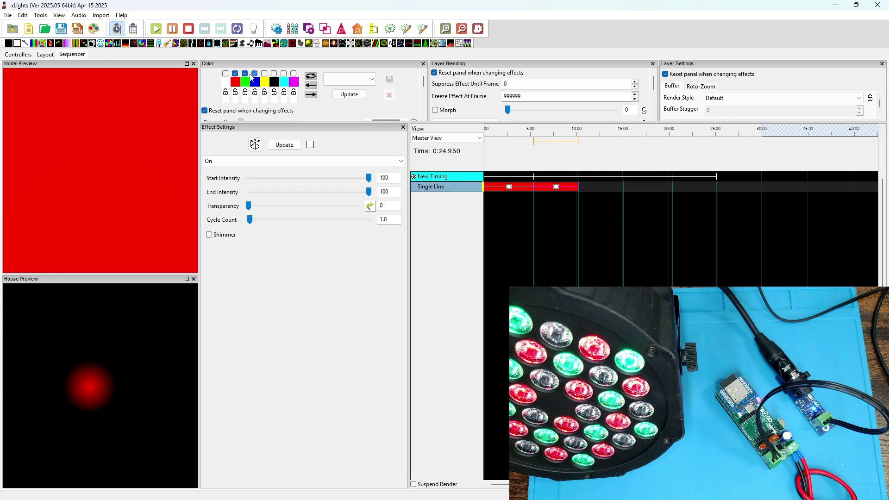
left_click(235, 73)
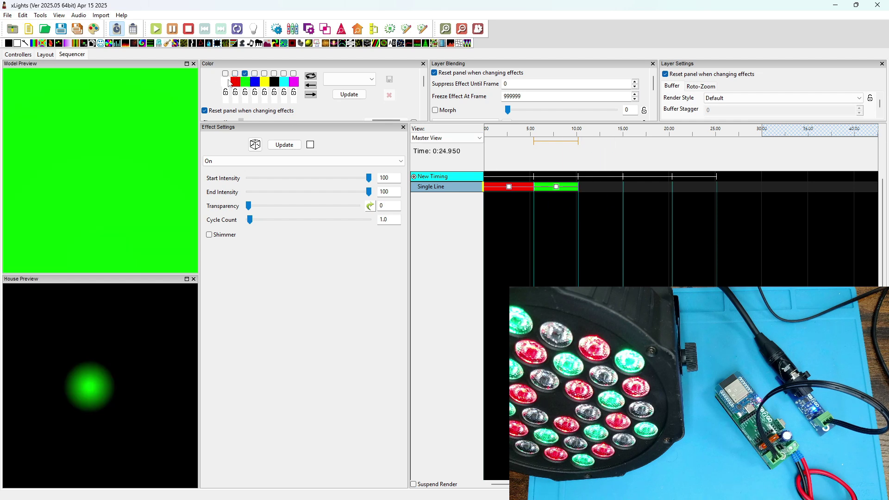
left_click_drag(18, 43, 601, 197)
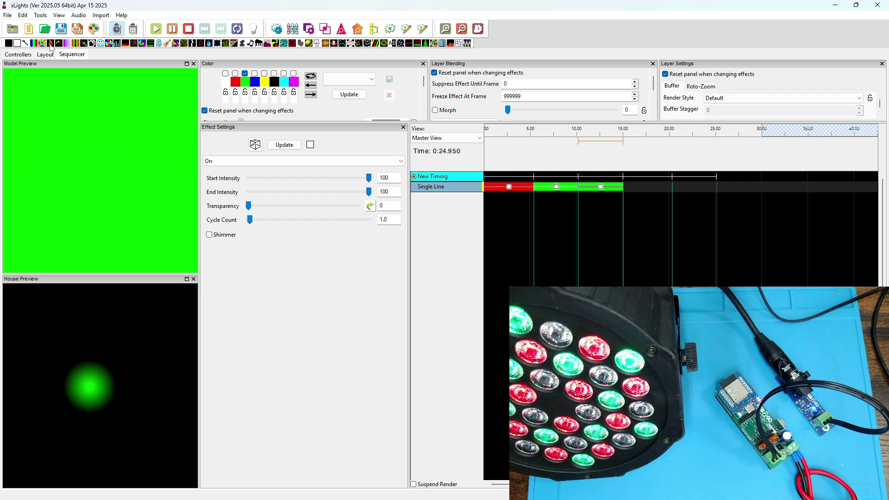
left_click(255, 73)
left_click(244, 74)
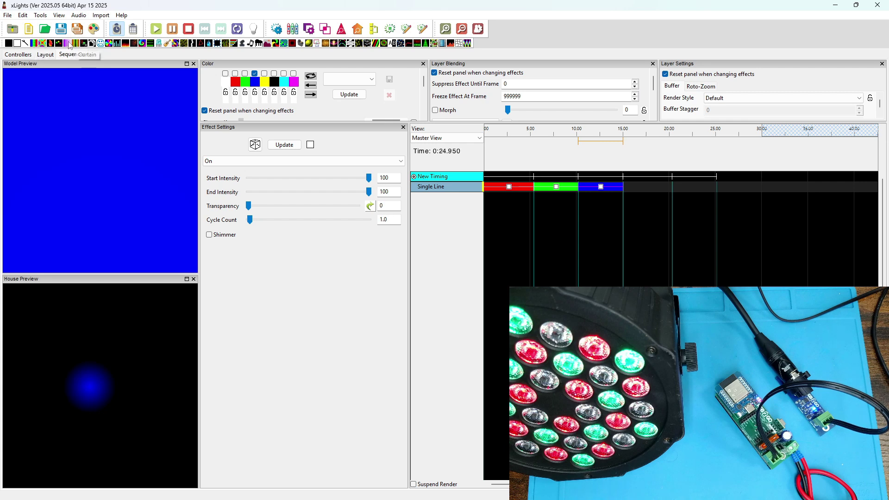
Drop Color Wash into the 15–20 s cell with a blue and yellow palette
left_click_drag(68, 46, 652, 190)
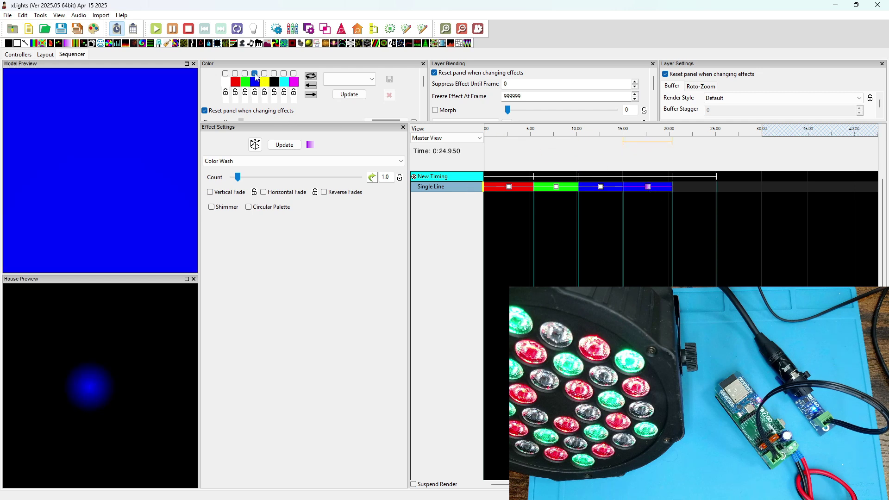
left_click(235, 74)
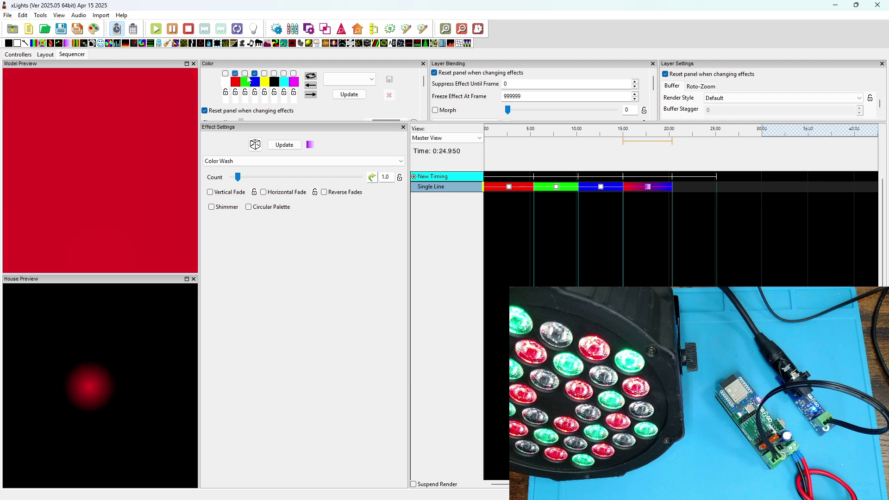
left_click(235, 74)
left_click(264, 74)
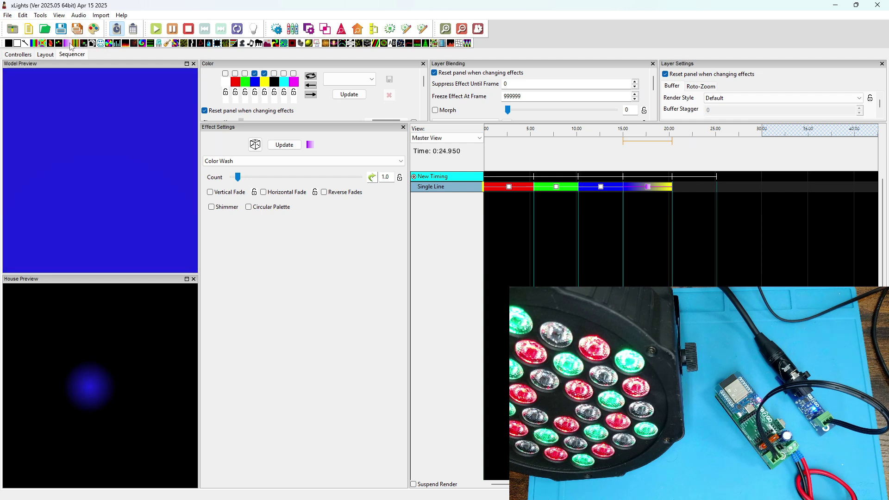
Place a Bars effect in the 20–25 s slot with only red and green in its palette
left_click(34, 43)
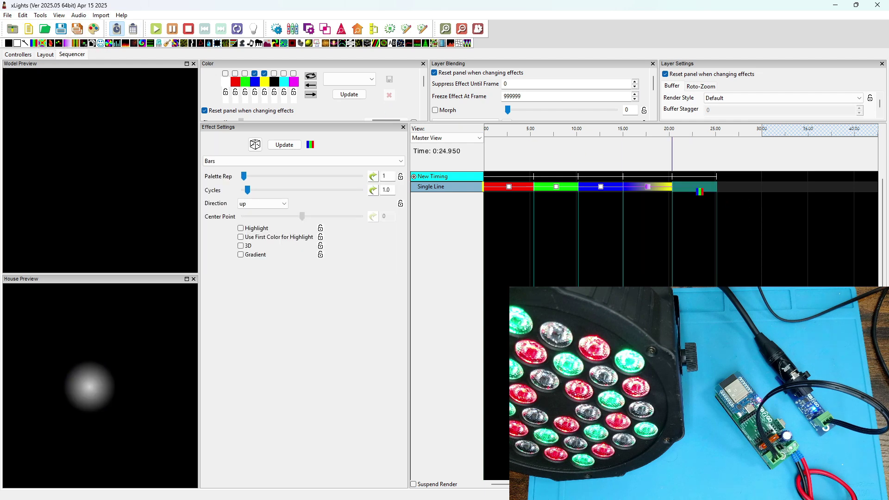
left_click(695, 187)
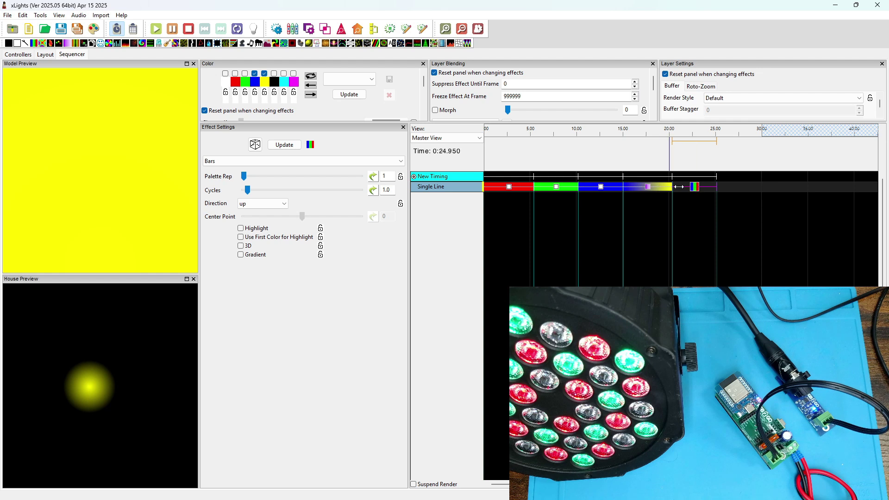
left_click(245, 74)
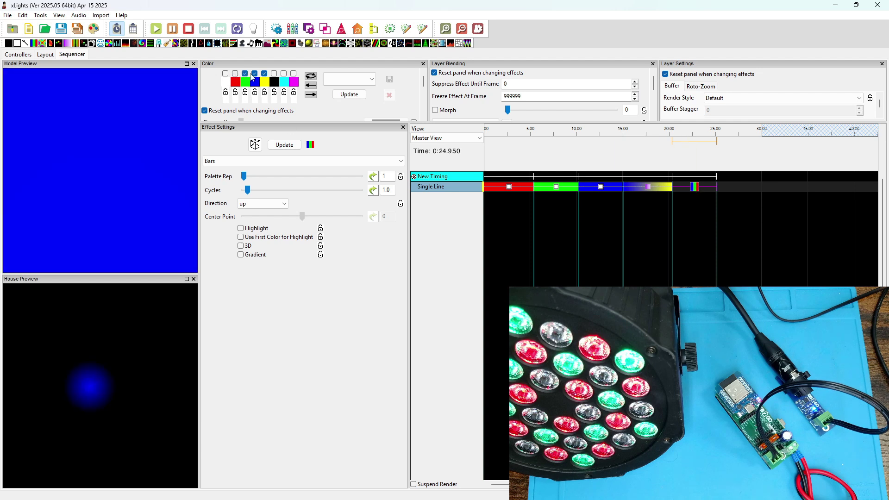
left_click(255, 74)
left_click(264, 74)
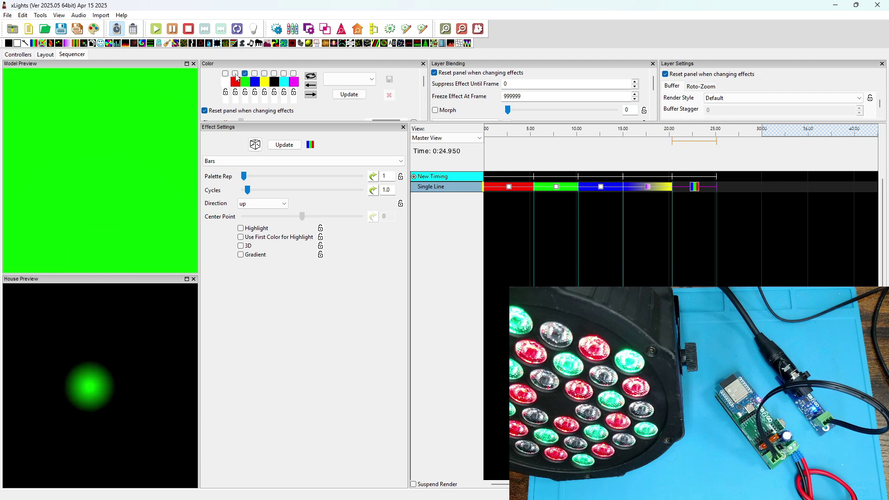
left_click(235, 74)
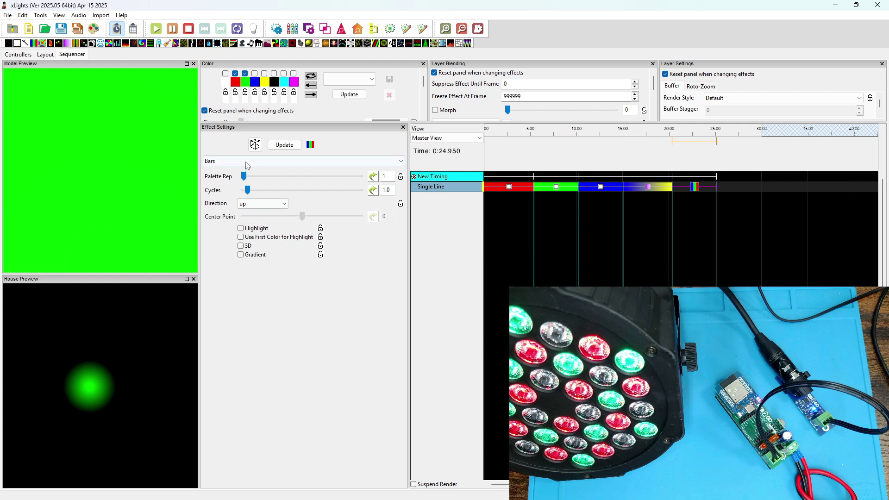
Set the Bars palette repeat to 5 and cycles to 11, then select the green 5–10 s effect
left_click(278, 176)
left_click(282, 190)
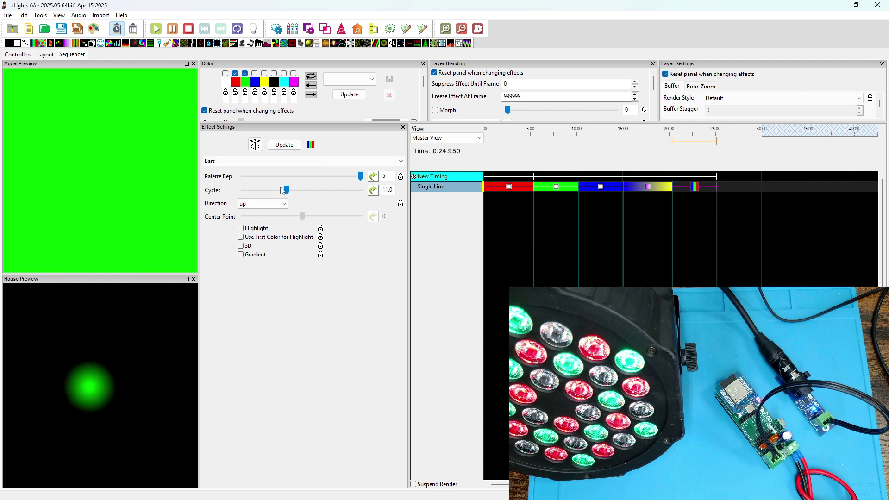
left_click(547, 186)
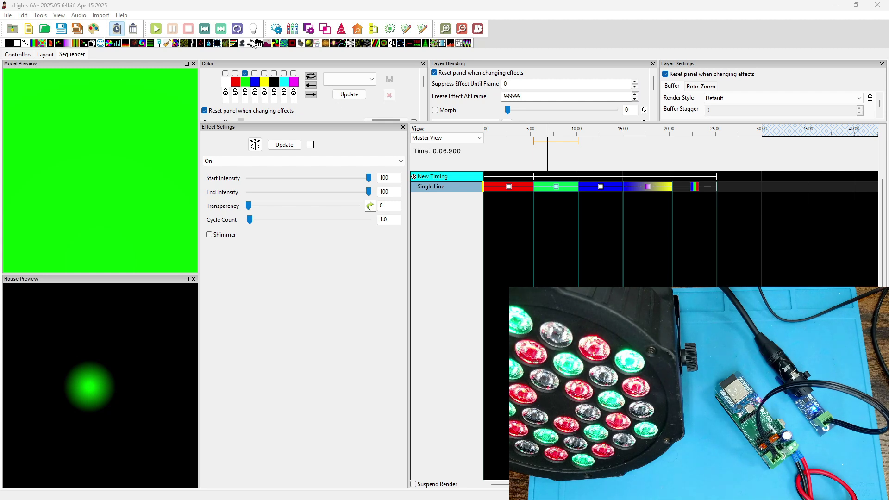
Enable output to the WLED lamp and play the sequence live from the start
left_click(254, 30)
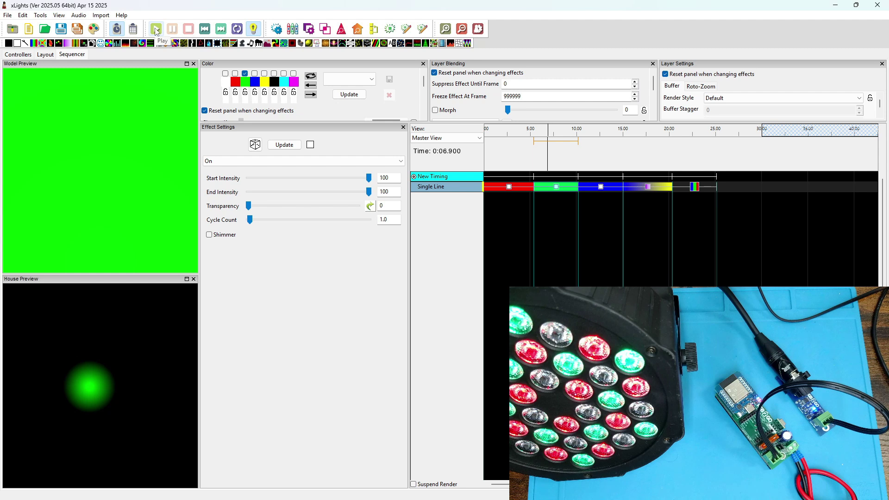
left_click(156, 30)
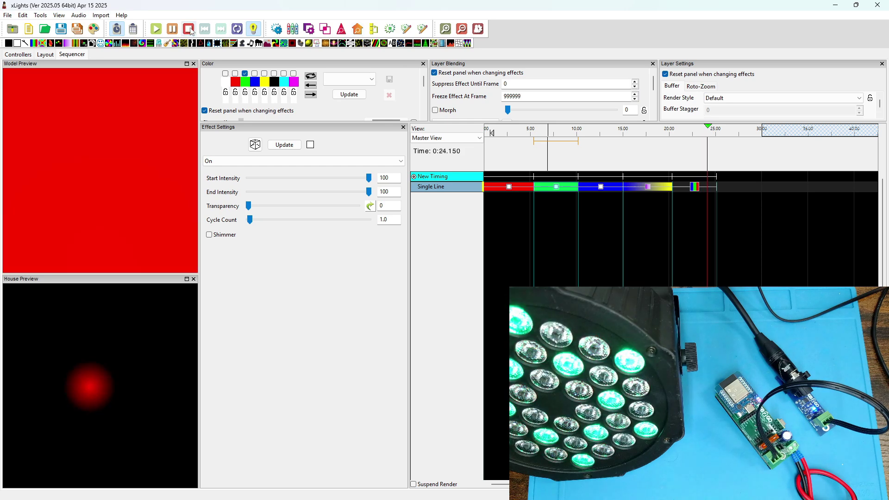
left_click(189, 29)
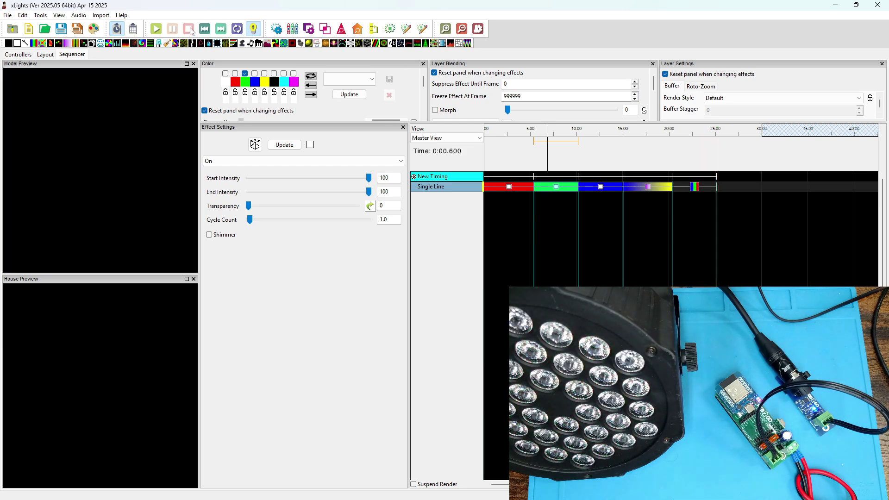